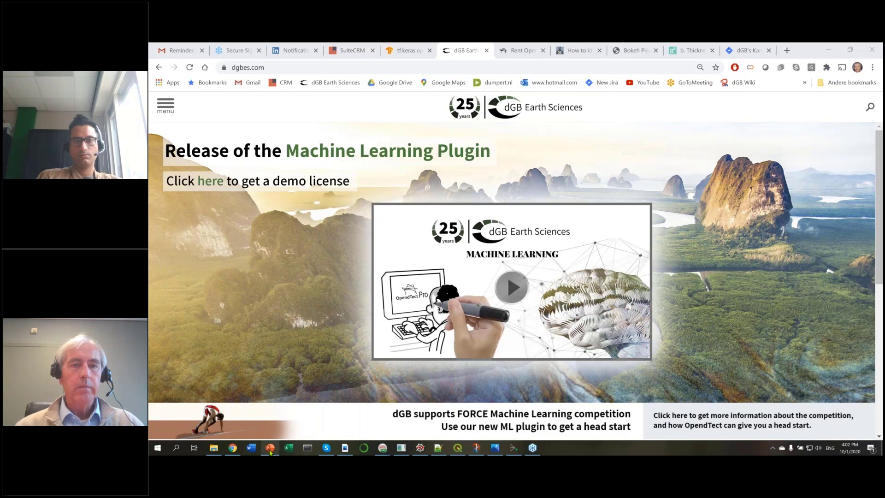
Start the slideshow full screen and advance past the title to the Image-to-Image workflows slide
{"action": "left_click", "coordinate": [270, 448]}
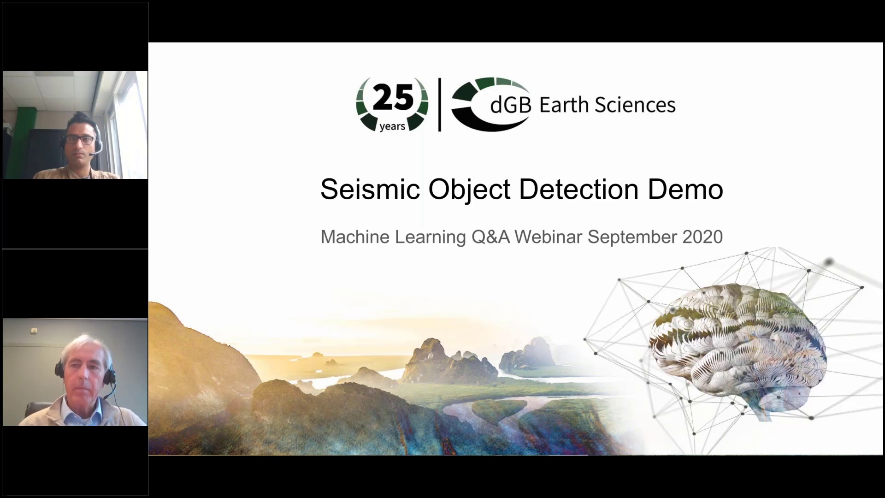
{"action": "key", "text": "Right"}
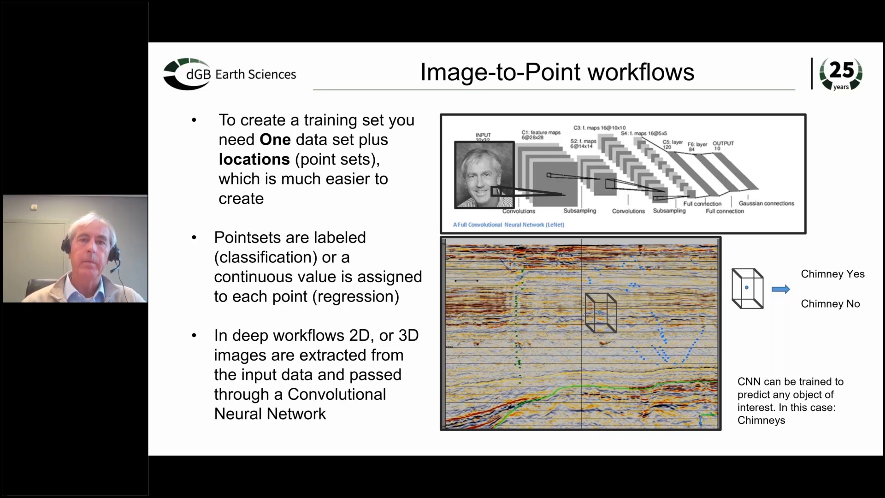
Reveal the Shallow Multi-Layer-Perceptron slide's steps, through step 5, and its network diagram, then end the slideshow
{"action": "key", "text": "Right"}
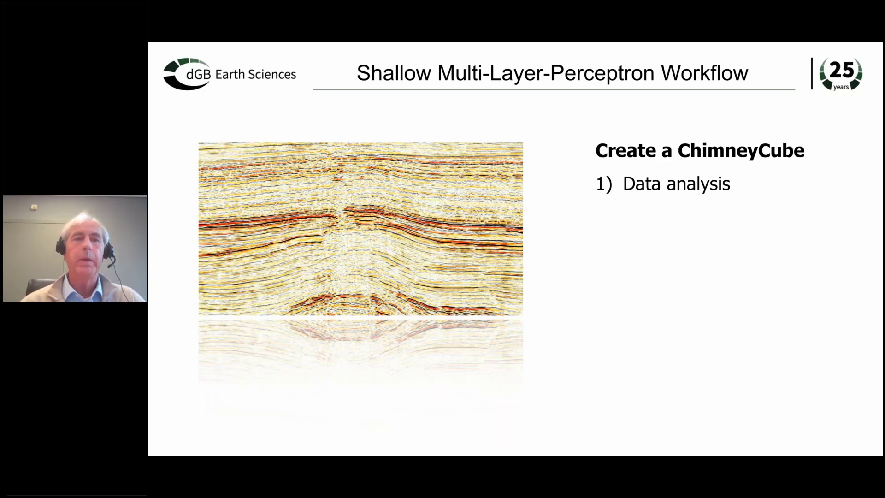
{"action": "key", "text": "Right"}
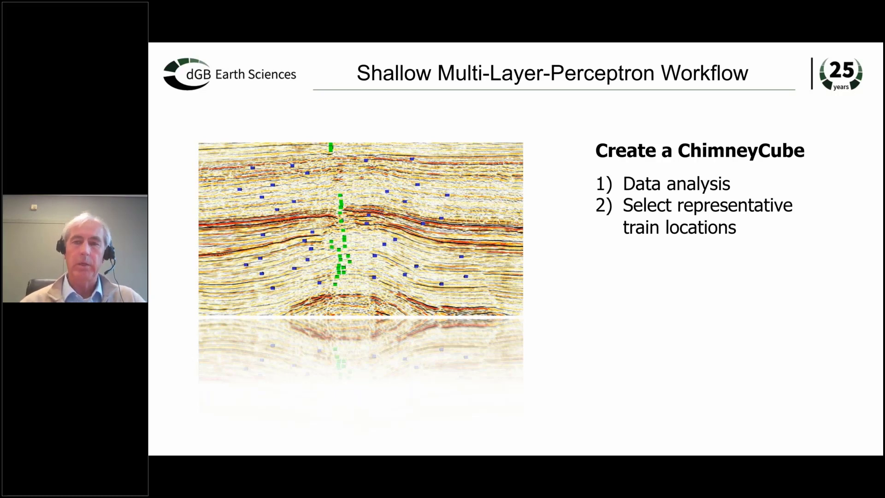
{"action": "key", "text": "Right"}
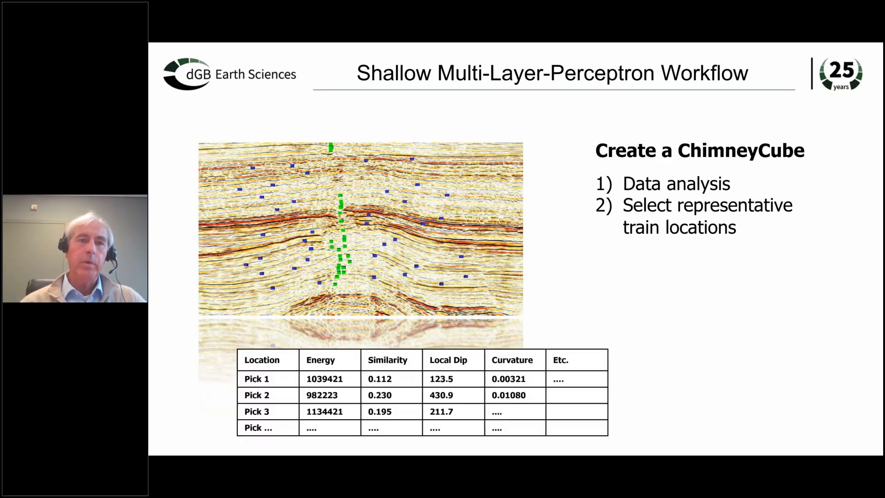
{"action": "key", "text": "Right"}
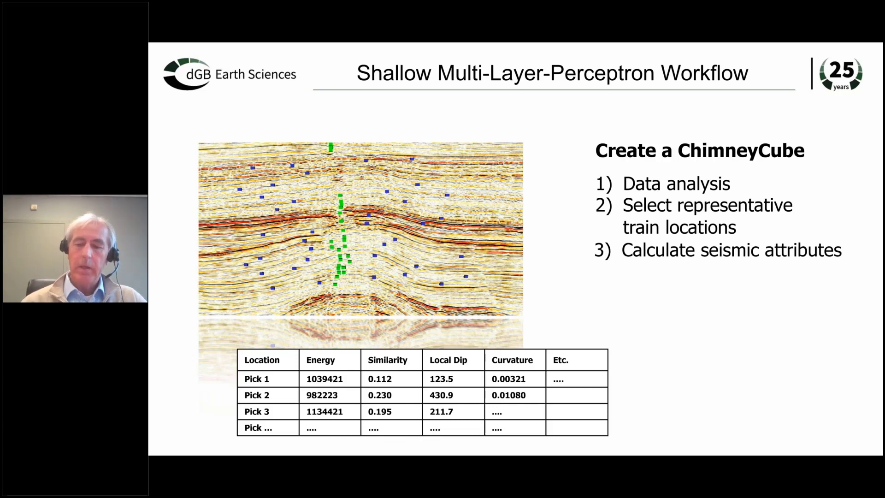
{"action": "key", "text": "Right"}
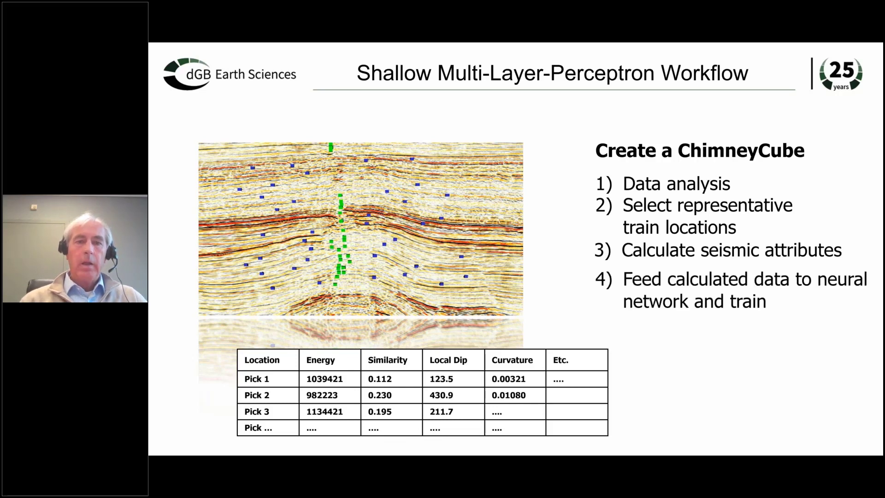
{"action": "key", "text": "Right"}
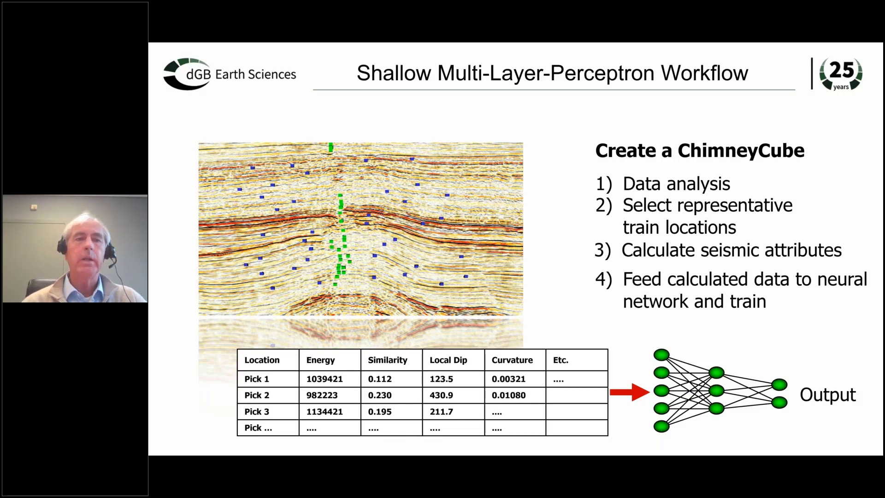
{"action": "key", "text": "Right"}
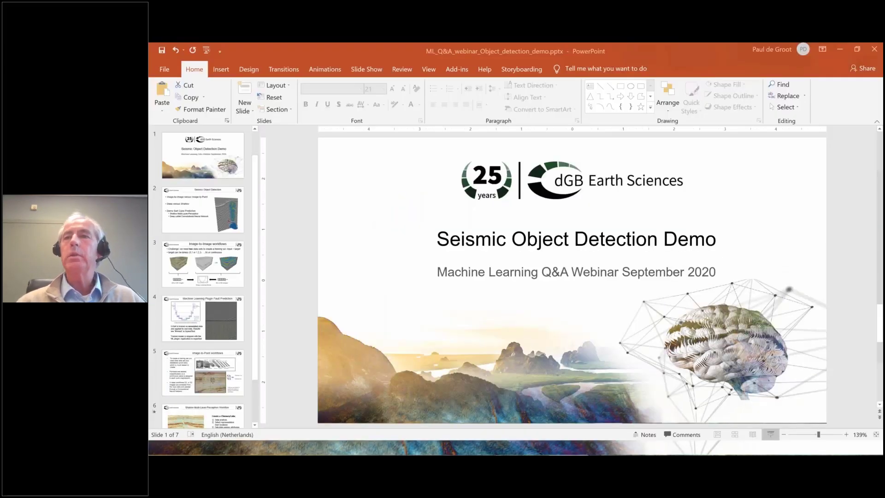
Minimize PowerPoint and the Chrome dgbes.com page to reveal the OpendTect windows
{"action": "left_click", "coordinate": [840, 50]}
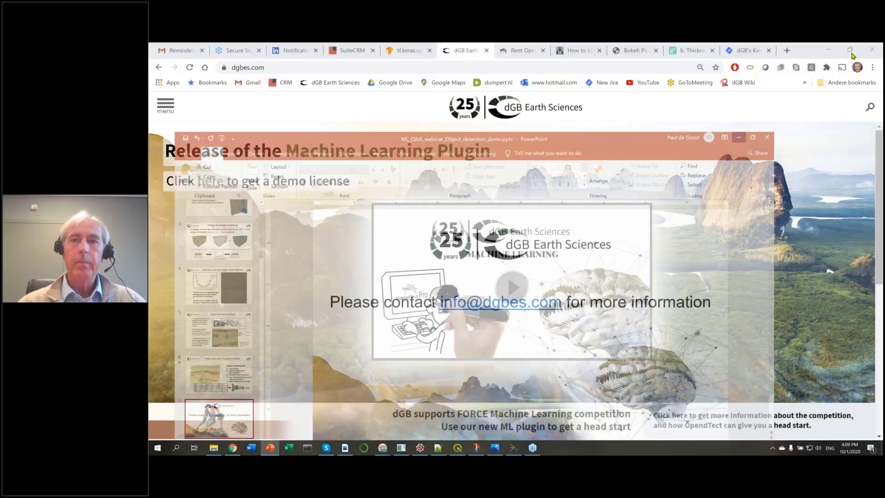
{"action": "left_click", "coordinate": [830, 51]}
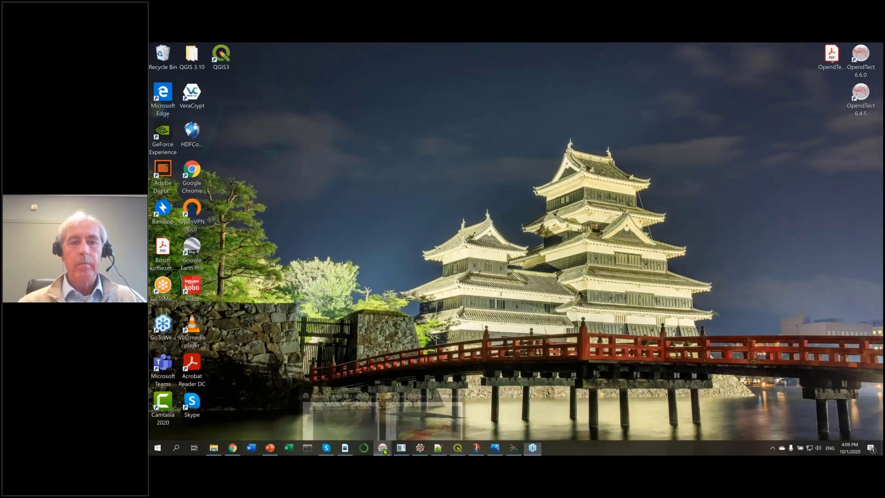
{"action": "mouse_move", "coordinate": [382, 447]}
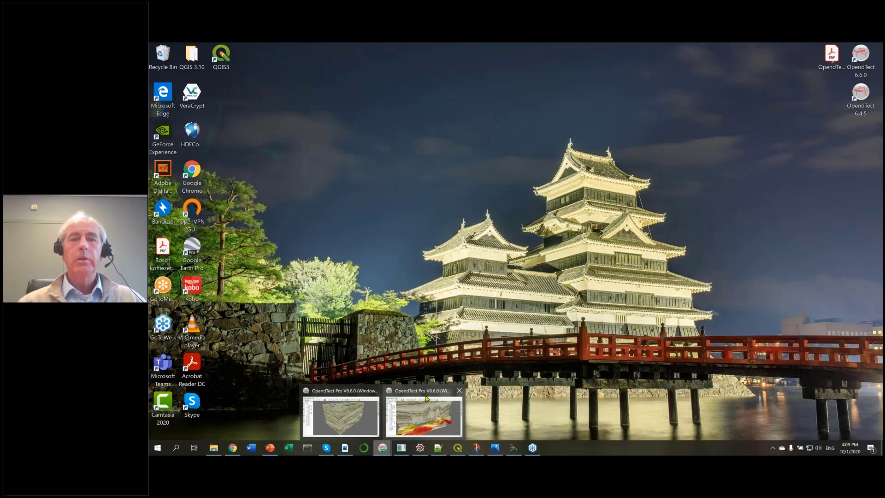
{"action": "mouse_move", "coordinate": [423, 413]}
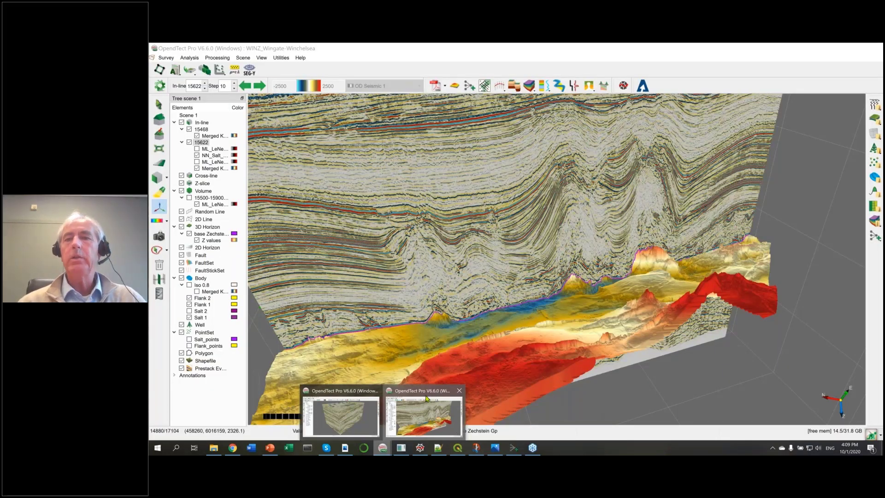
Bring OpendTect Scene 1 forward and rotate it to face the seismic inline head-on
{"action": "left_click", "coordinate": [426, 399]}
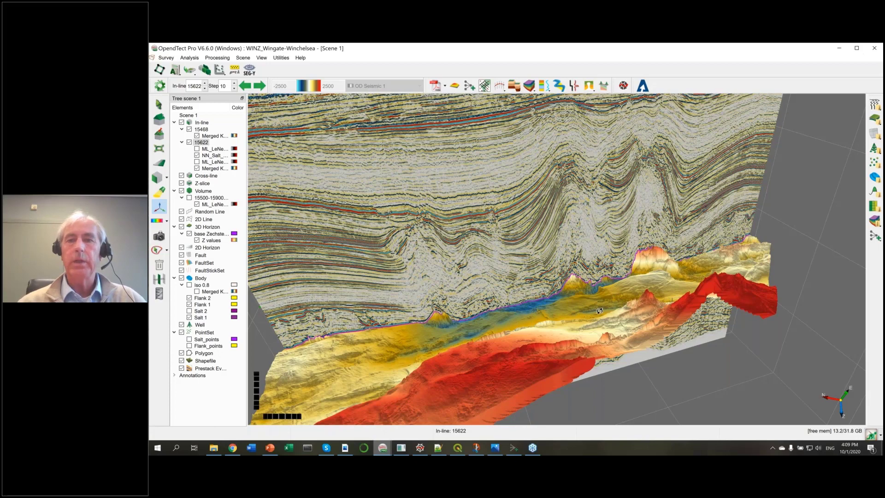
{"action": "mouse_move", "coordinate": [599, 311]}
{"action": "left_mouse_down"}
{"action": "mouse_move", "coordinate": [584, 295]}
{"action": "mouse_move", "coordinate": [588, 277]}
{"action": "left_mouse_up"}
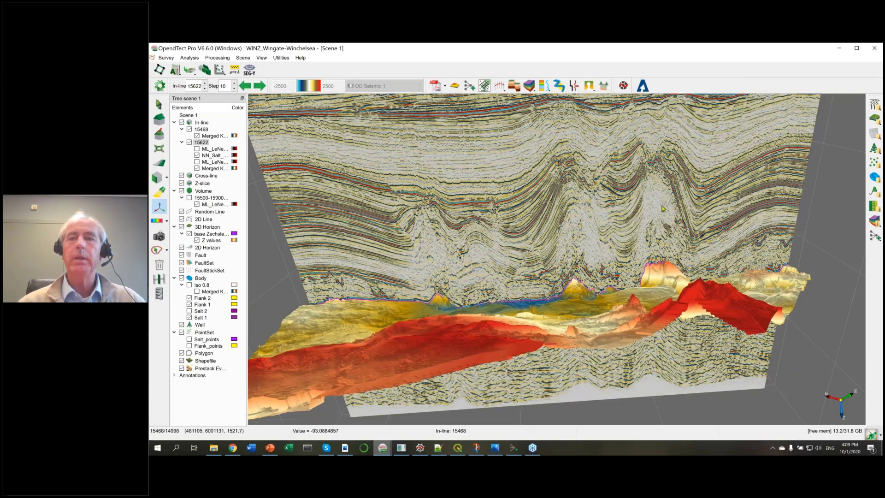
{"action": "scroll", "coordinate": [662, 208], "scroll_direction": "up", "scroll_amount": 2}
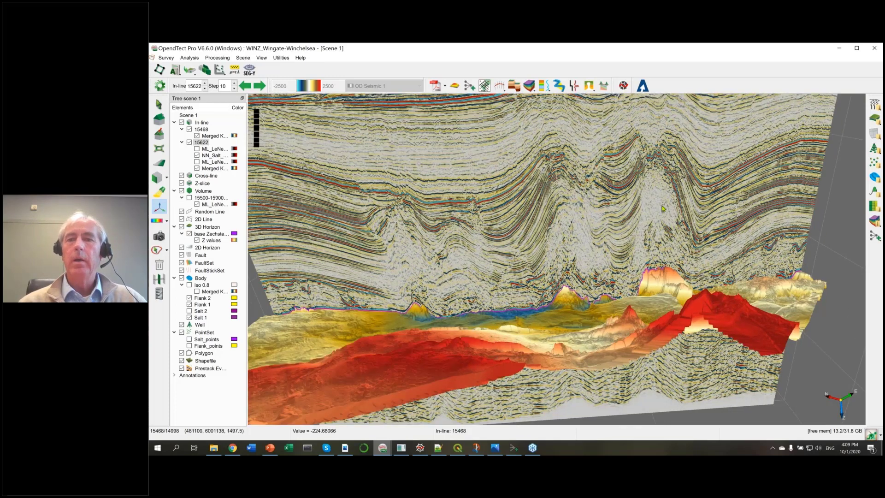
{"action": "scroll", "coordinate": [662, 168], "scroll_direction": "up", "scroll_amount": 2}
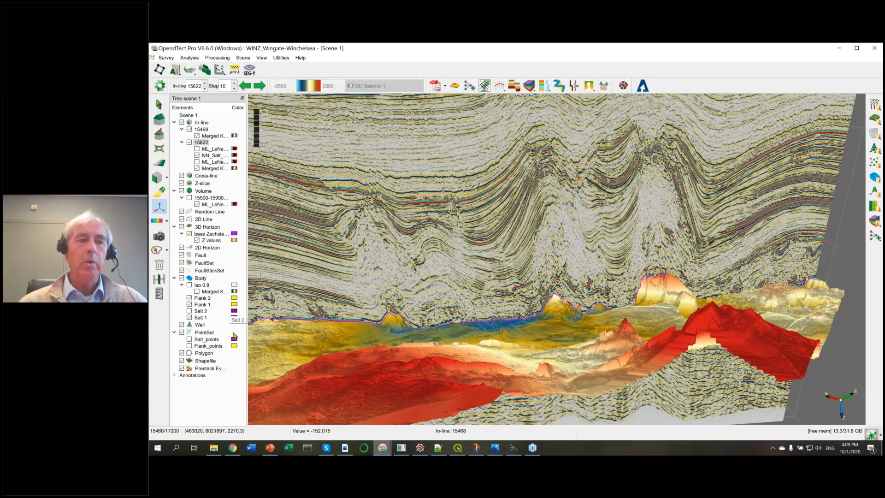
{"action": "right_click", "coordinate": [207, 335]}
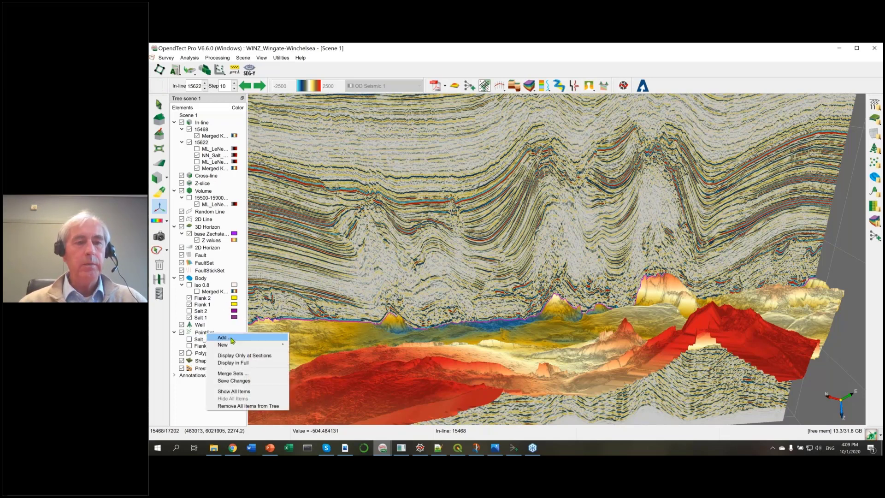
{"action": "mouse_move", "coordinate": [222, 344]}
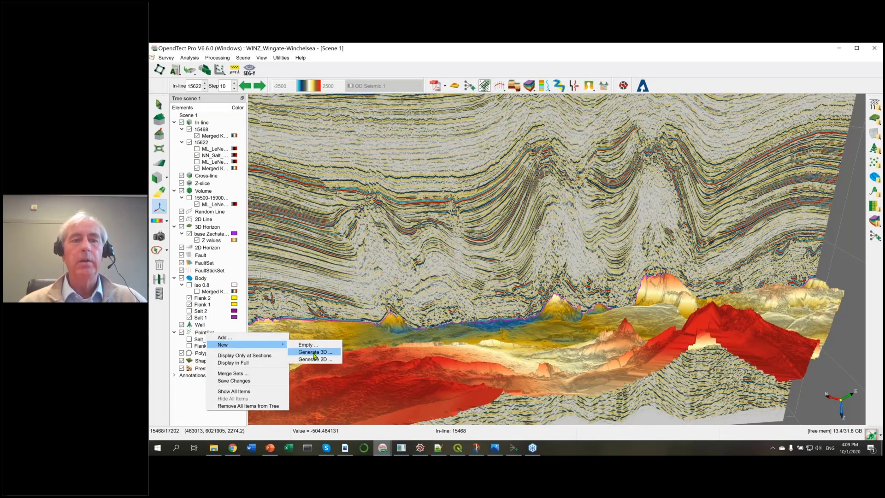
{"action": "left_click", "coordinate": [314, 355]}
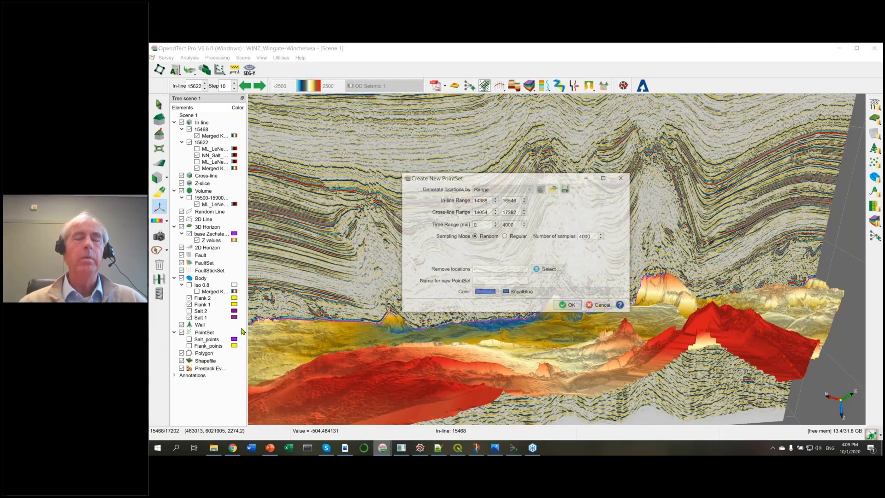
{"action": "left_click", "coordinate": [374, 165]}
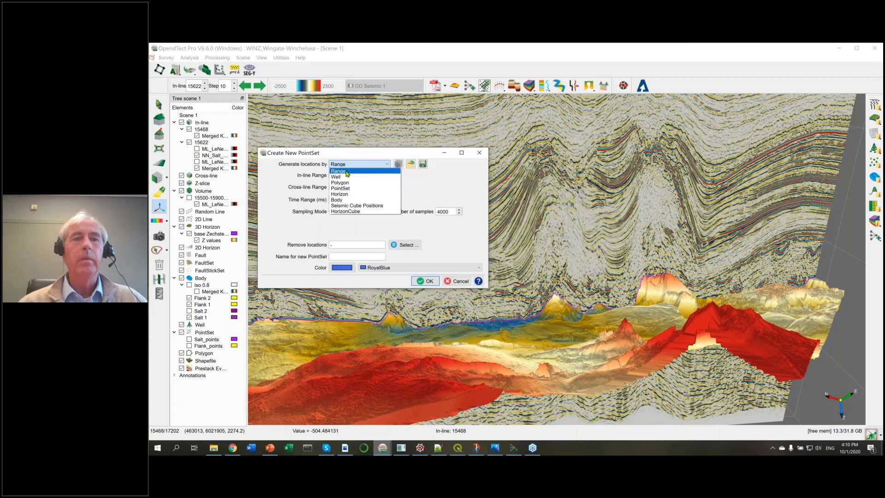
{"action": "left_click", "coordinate": [350, 171]}
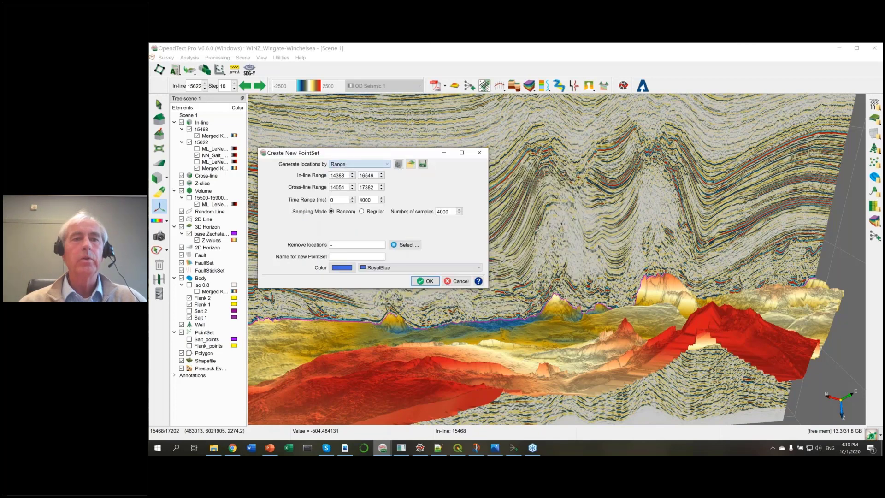
{"action": "left_click", "coordinate": [347, 168]}
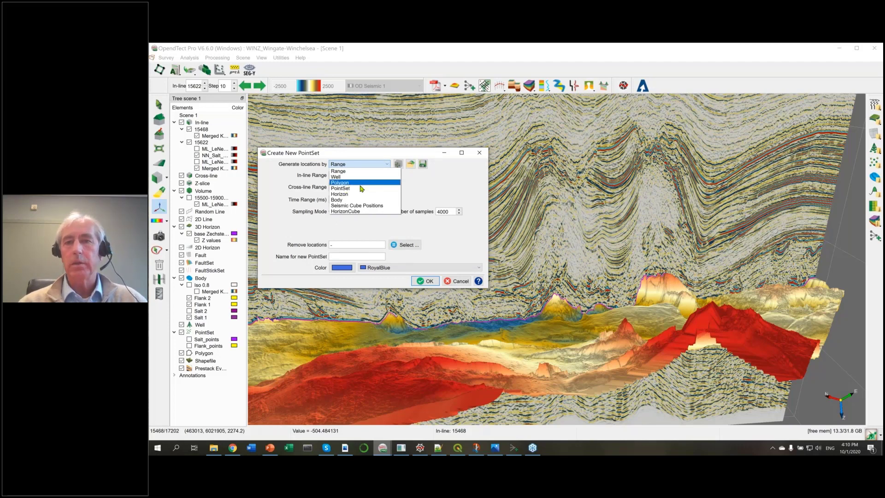
{"action": "left_click", "coordinate": [352, 194]}
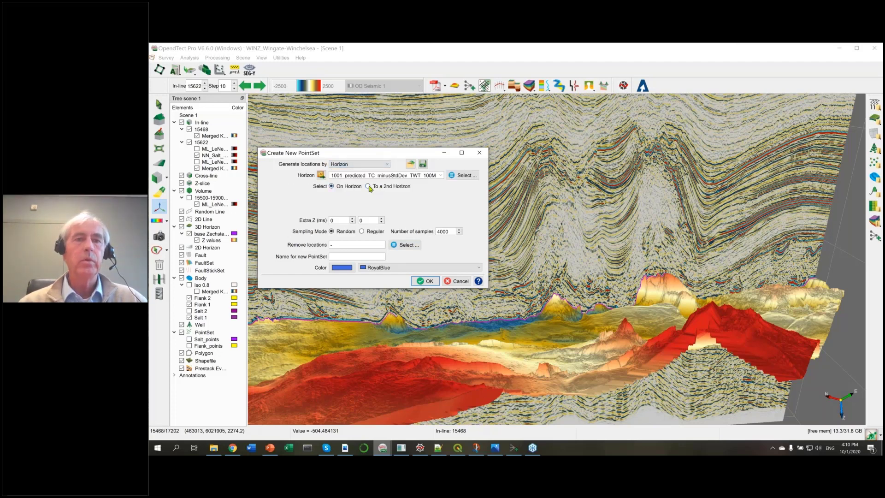
{"action": "left_click", "coordinate": [368, 187]}
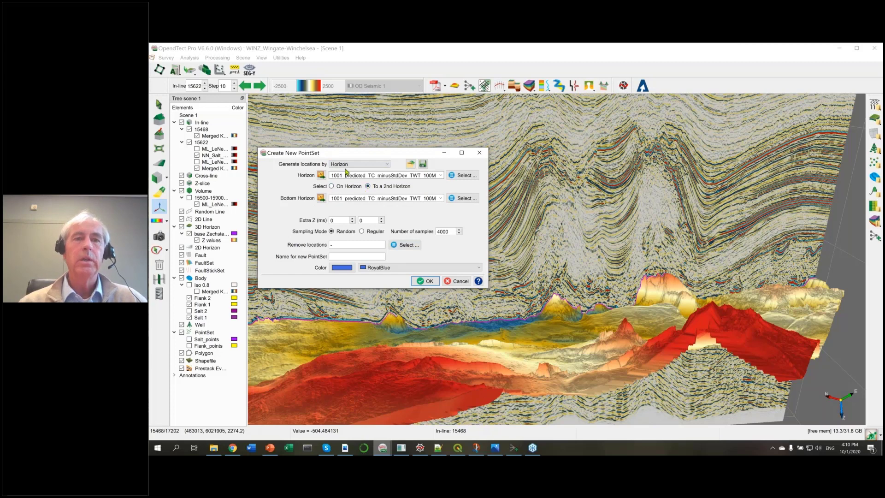
{"action": "left_click", "coordinate": [348, 165]}
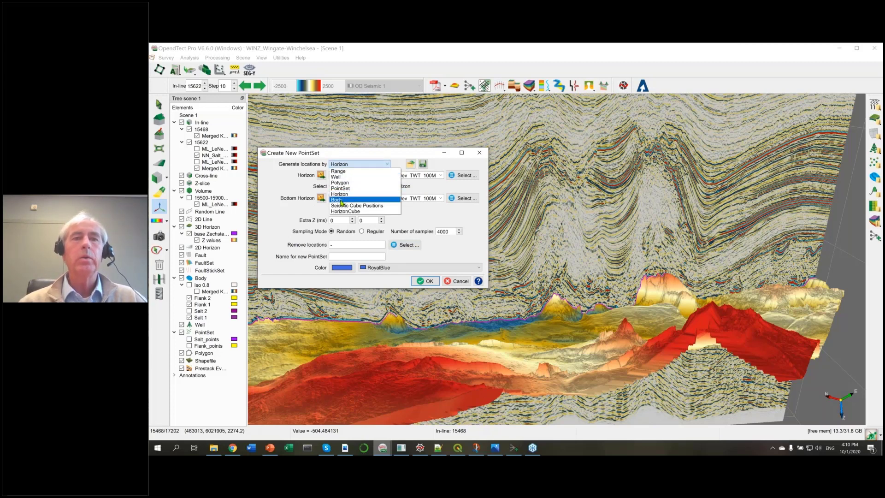
{"action": "left_click", "coordinate": [341, 200]}
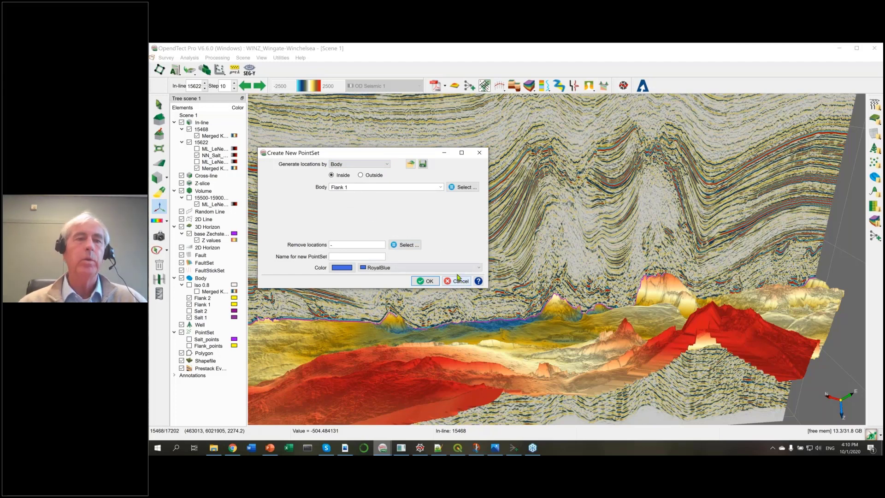
{"action": "left_click", "coordinate": [458, 279]}
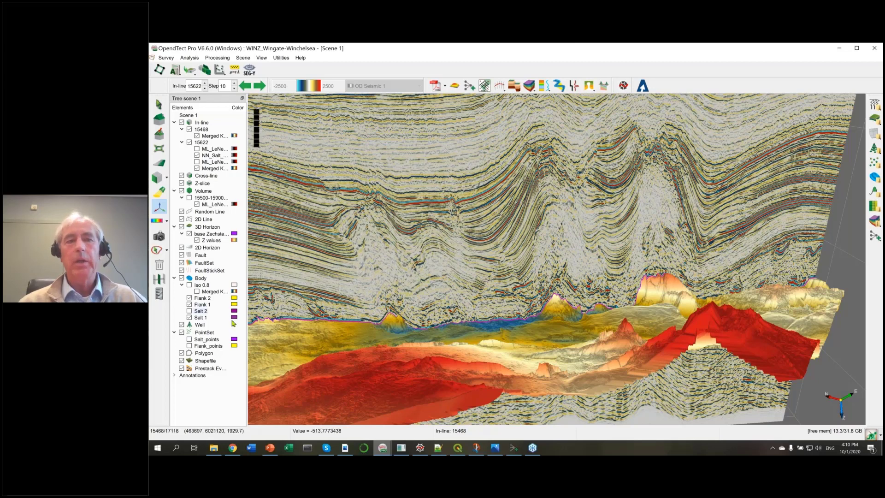
Show Salt 2, hide in-line 15468 and in-line 15622's NN_Salt overlay, then tilt the view
{"action": "left_click", "coordinate": [190, 312]}
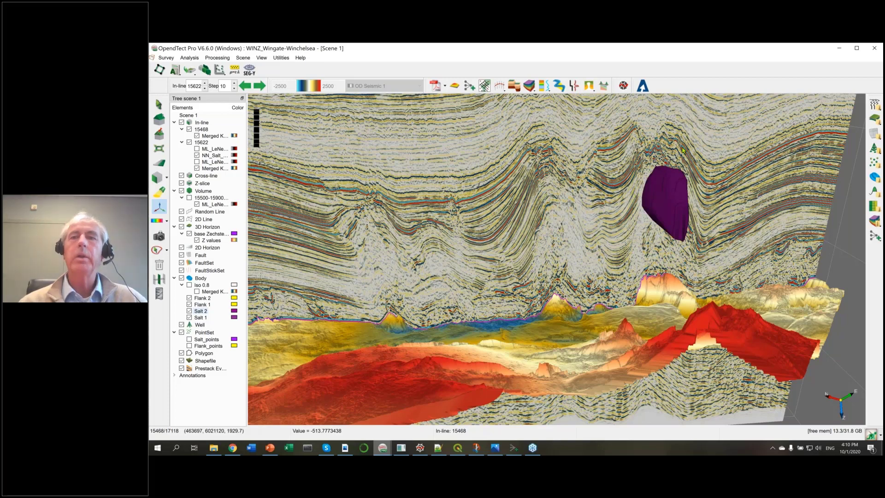
{"action": "mouse_move", "coordinate": [613, 212]}
{"action": "left_mouse_down"}
{"action": "mouse_move", "coordinate": [522, 202]}
{"action": "mouse_move", "coordinate": [615, 200]}
{"action": "mouse_move", "coordinate": [537, 321]}
{"action": "mouse_move", "coordinate": [565, 232]}
{"action": "left_mouse_up"}
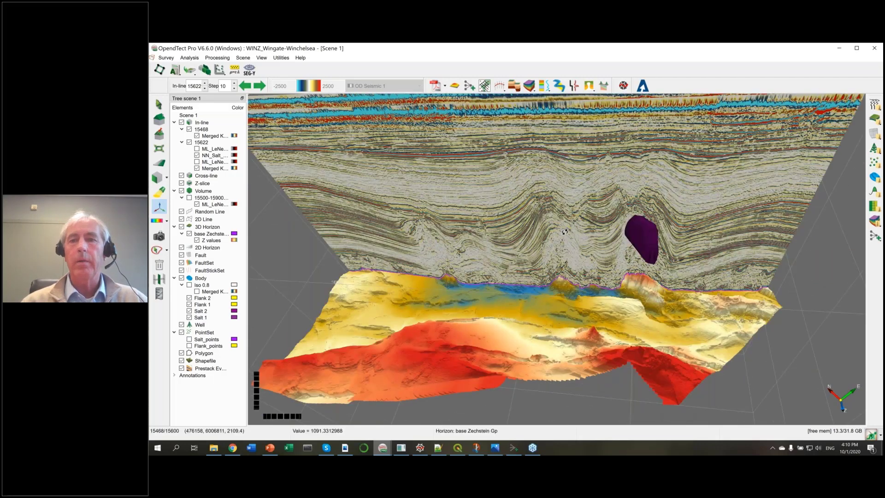
{"action": "scroll", "coordinate": [565, 232], "scroll_direction": "up", "scroll_amount": 2}
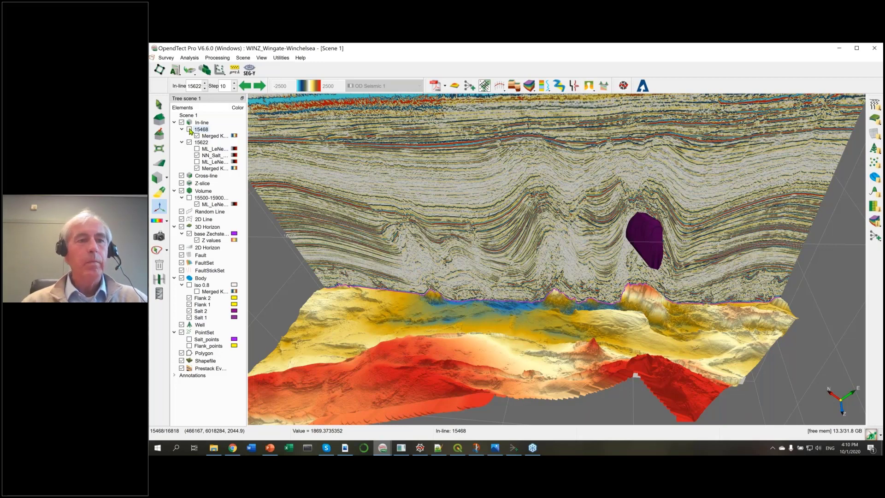
{"action": "left_click", "coordinate": [189, 129]}
{"action": "left_click", "coordinate": [209, 234]}
{"action": "left_click", "coordinate": [198, 156]}
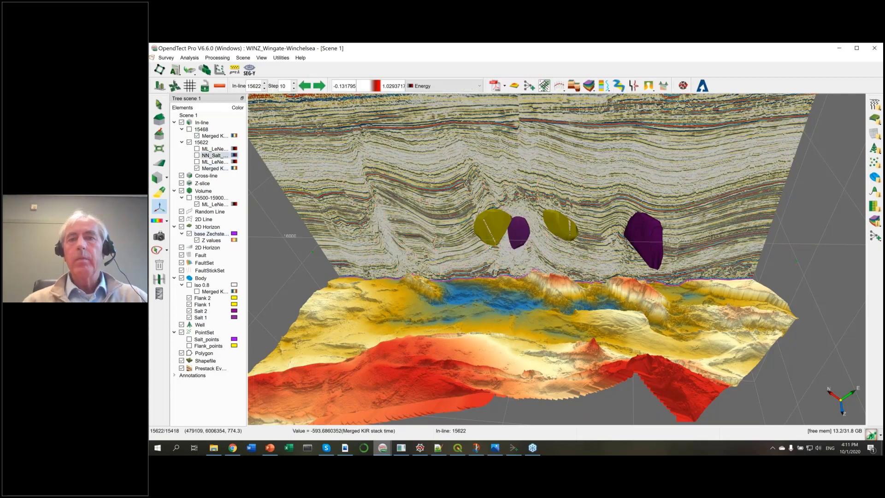
{"action": "middle_click_drag", "start_coordinate": [540, 228], "coordinate": [545, 275]}
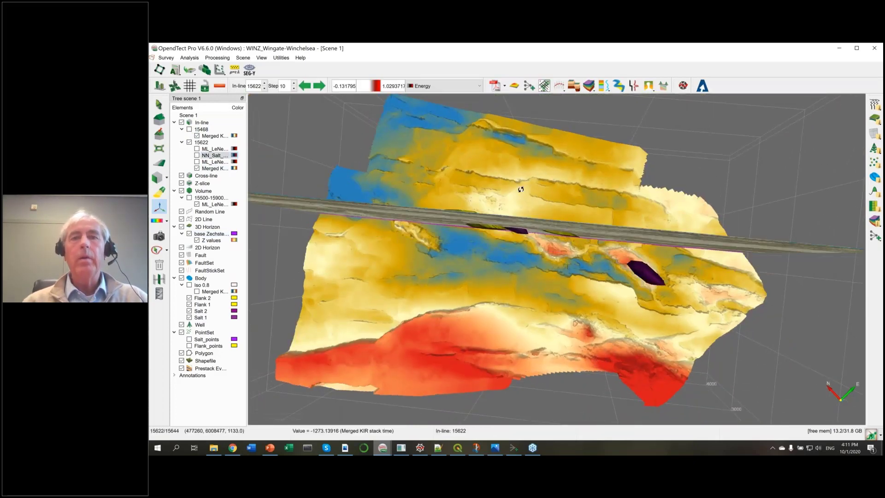
{"action": "mouse_move", "coordinate": [520, 189]}
{"action": "middle_mouse_down"}
{"action": "mouse_move", "coordinate": [518, 153]}
{"action": "mouse_move", "coordinate": [524, 205]}
{"action": "mouse_move", "coordinate": [523, 174]}
{"action": "middle_mouse_up"}
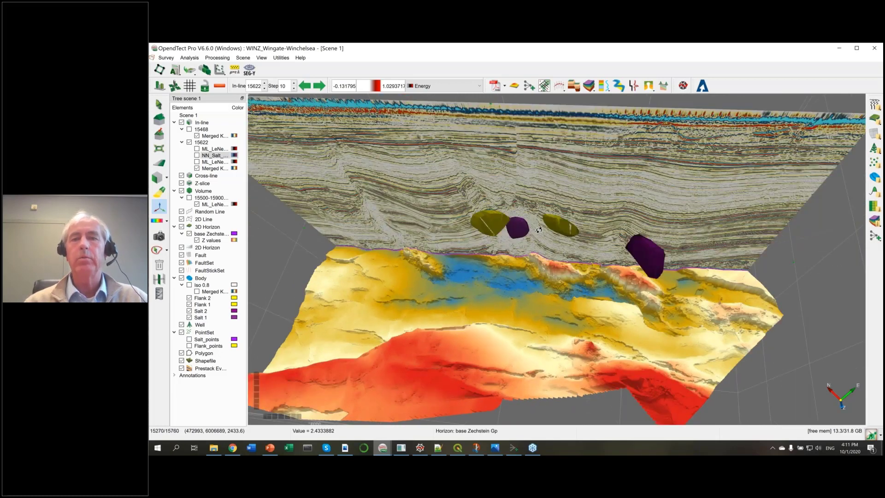
{"action": "mouse_move", "coordinate": [538, 230]}
{"action": "left_mouse_down"}
{"action": "mouse_move", "coordinate": [552, 172]}
{"action": "mouse_move", "coordinate": [554, 304]}
{"action": "left_mouse_up"}
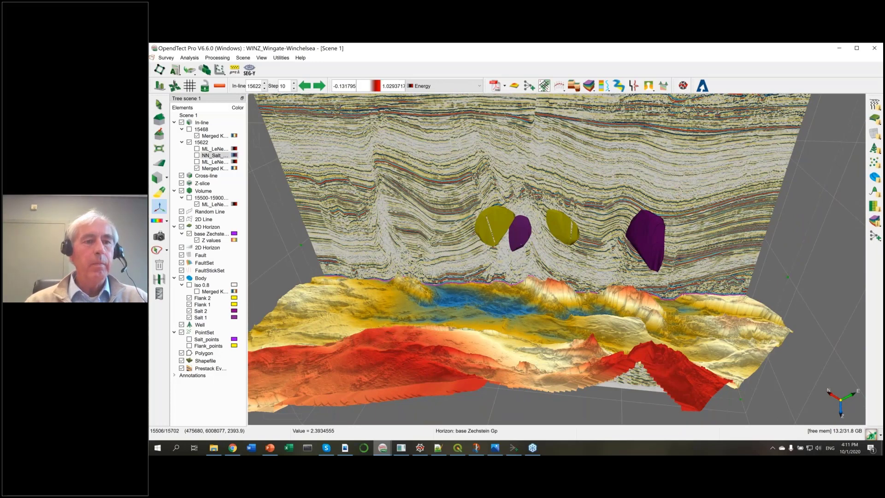
{"action": "left_click_drag", "start_coordinate": [552, 165], "coordinate": [553, 173]}
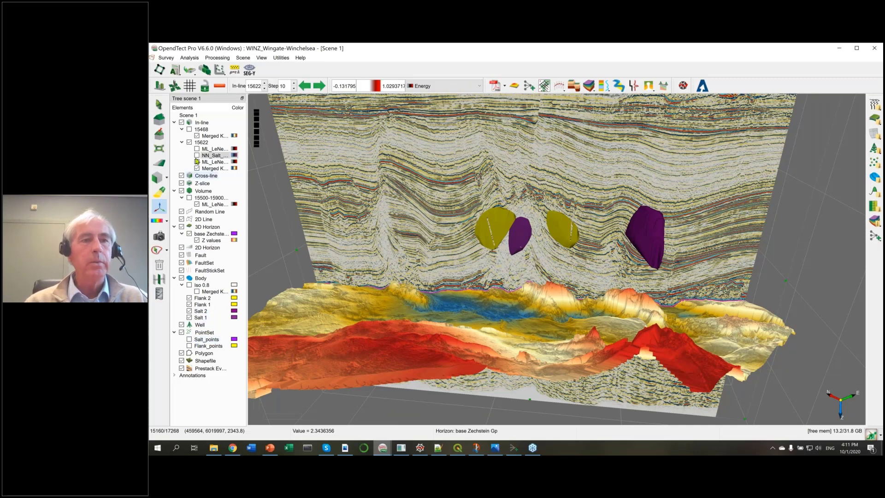
Hide the Flank 1, Flank 2, Salt 1 and Salt 2 bodies and show Salt_points and Flank_points
{"action": "left_click", "coordinate": [190, 299]}
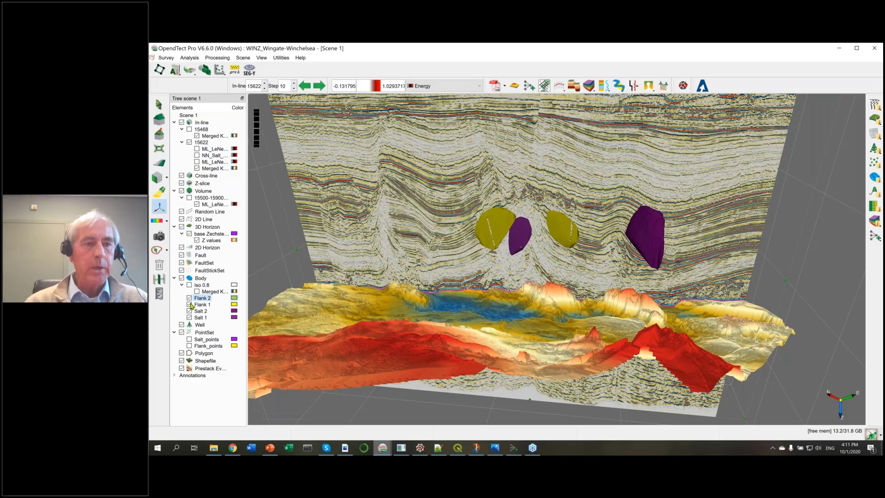
{"action": "left_click", "coordinate": [189, 298]}
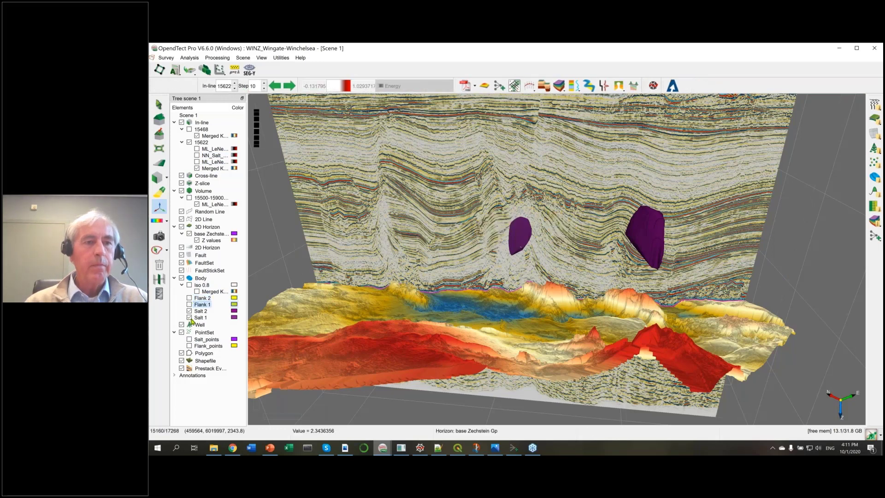
{"action": "left_click", "coordinate": [194, 311]}
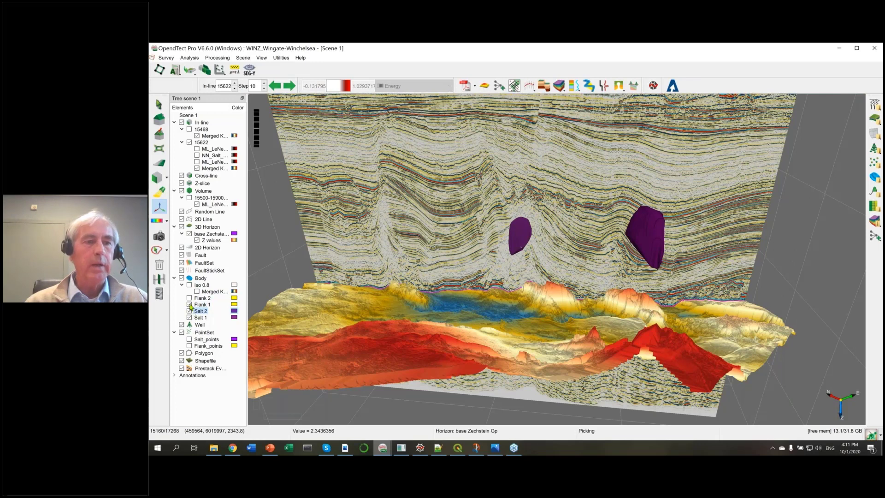
{"action": "left_click", "coordinate": [190, 305]}
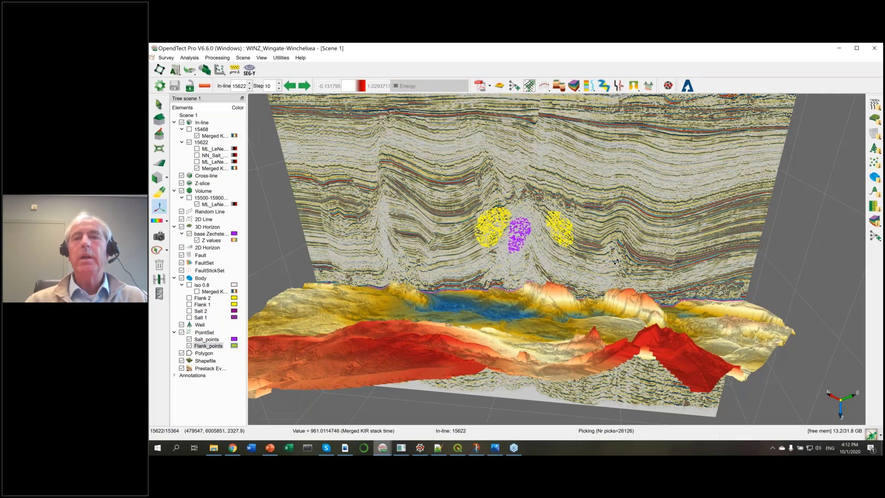
{"action": "left_click_drag", "start_coordinate": [616, 261], "coordinate": [617, 249]}
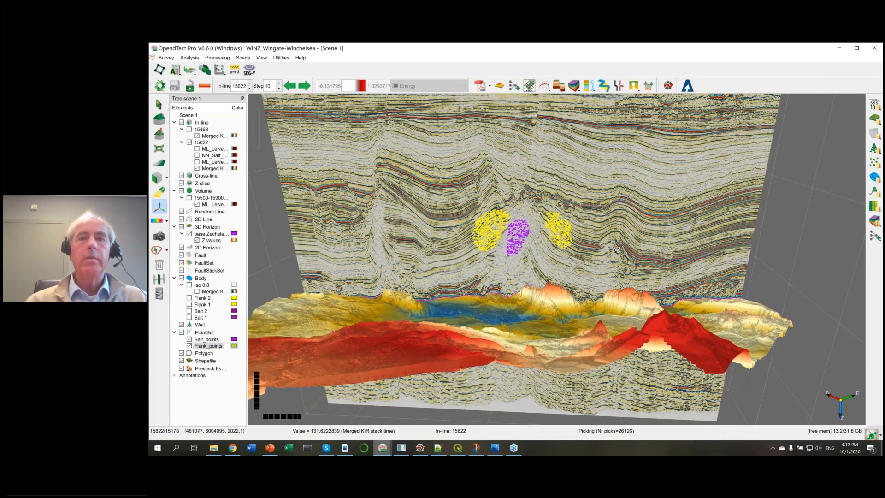
{"action": "left_click_drag", "start_coordinate": [616, 251], "coordinate": [609, 238]}
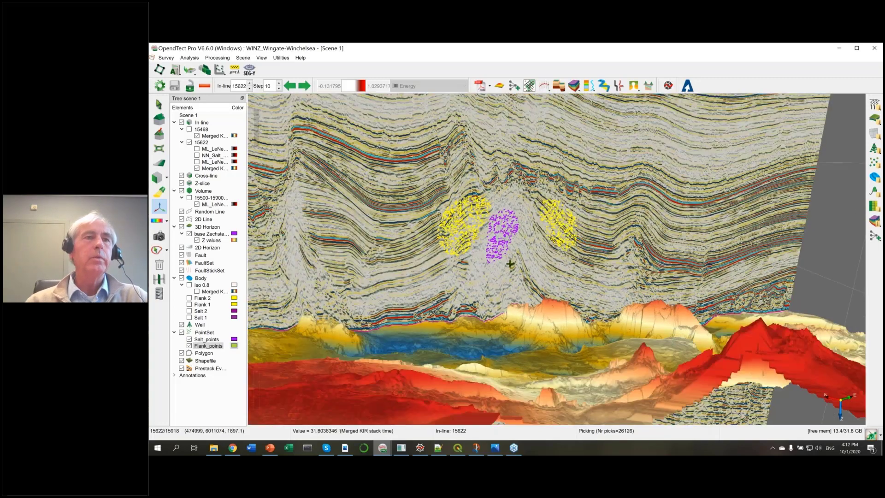
Load the Workflow - NN Salt Cube default set into the 3D attribute set editor
{"action": "left_click", "coordinate": [175, 70]}
{"action": "left_click", "coordinate": [183, 90]}
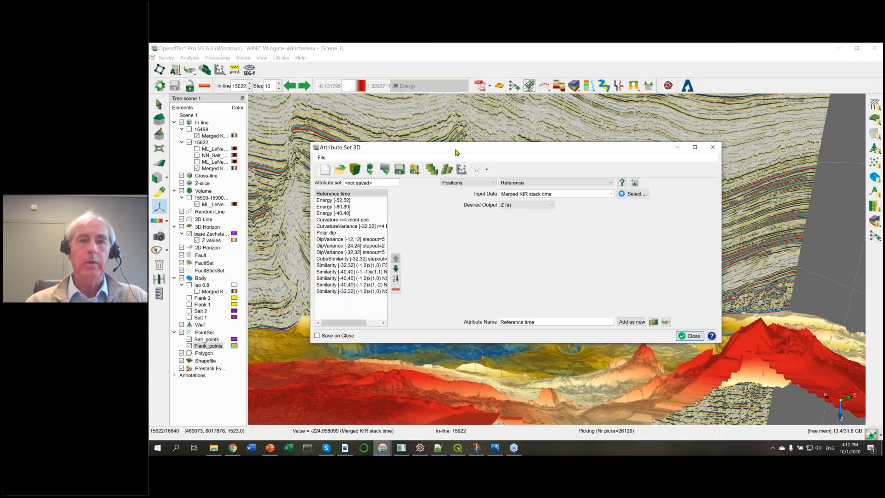
{"action": "left_click_drag", "start_coordinate": [456, 152], "coordinate": [416, 159]}
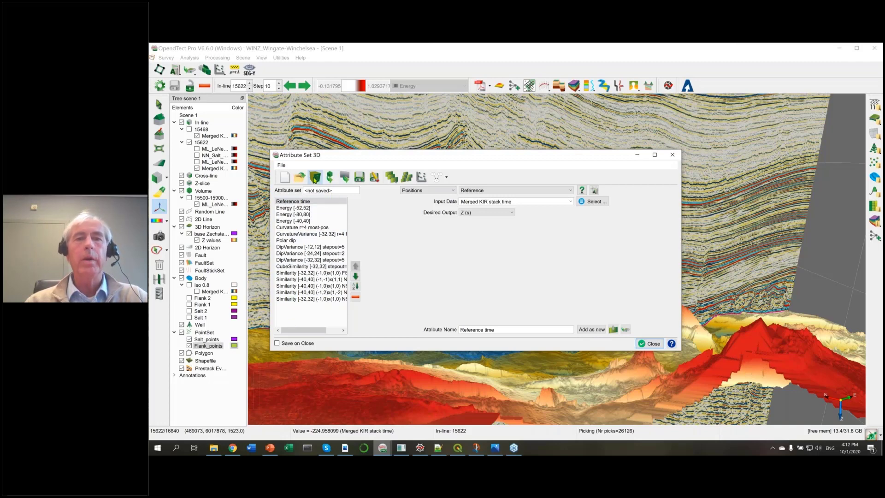
{"action": "left_click", "coordinate": [315, 177]}
{"action": "left_click_drag", "start_coordinate": [456, 201], "coordinate": [465, 115]}
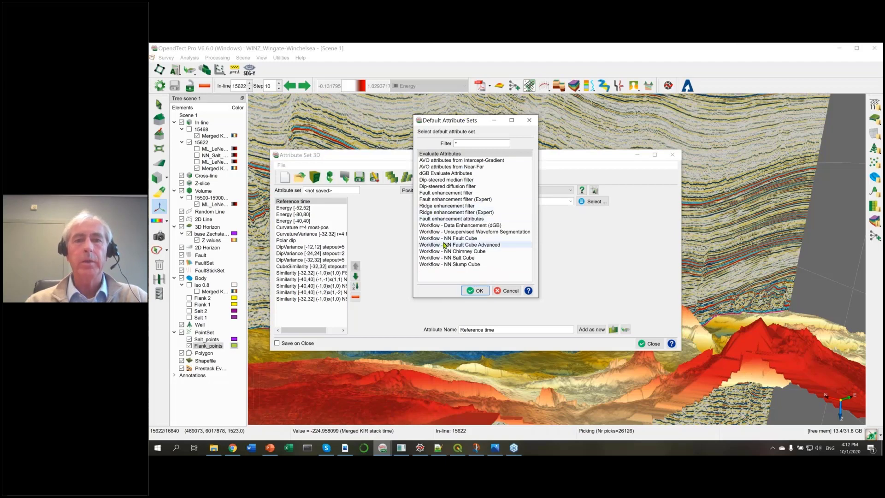
{"action": "left_click", "coordinate": [457, 260]}
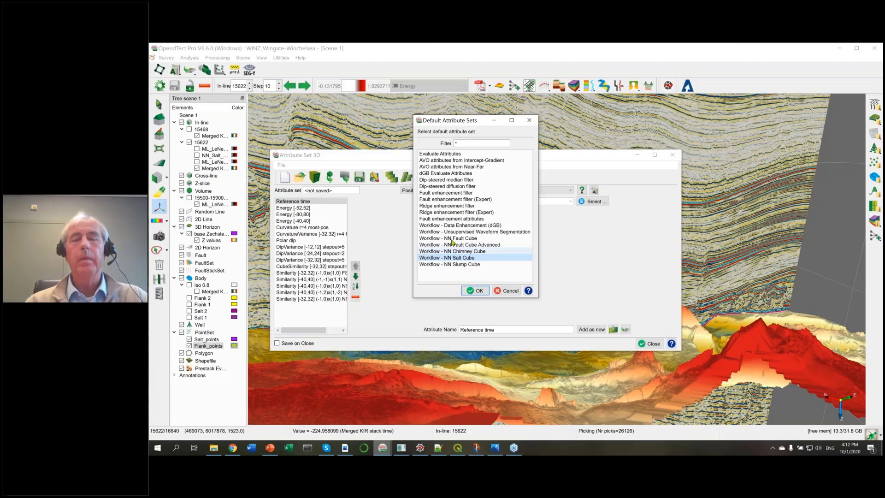
{"action": "left_click", "coordinate": [478, 292]}
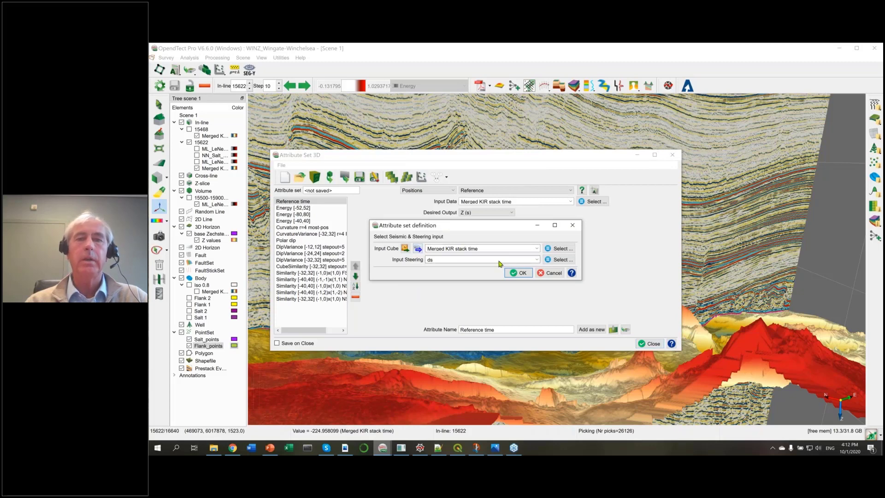
Use Steering background as input steering and confirm the Merged KIR stack time input
{"action": "left_click", "coordinate": [554, 260]}
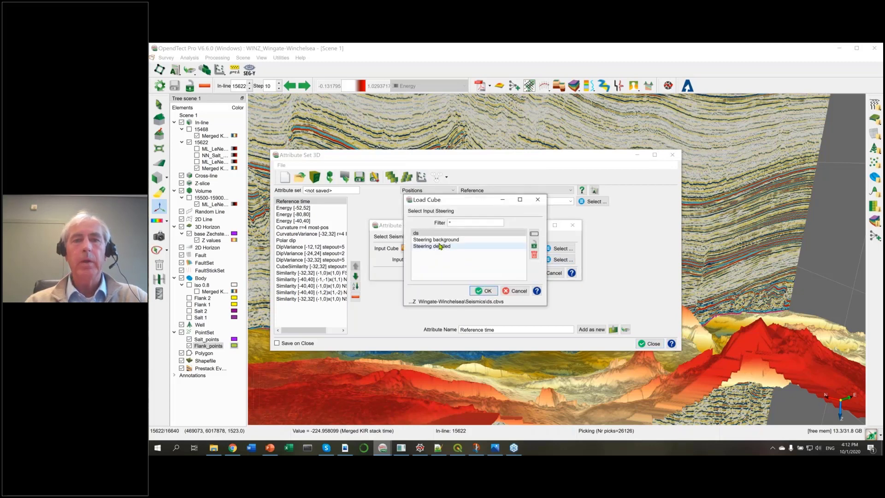
{"action": "left_click", "coordinate": [433, 239]}
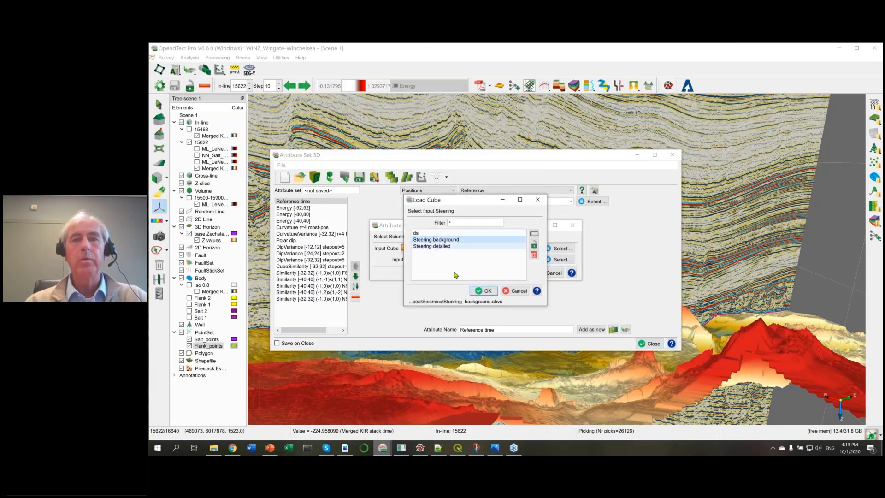
{"action": "left_click", "coordinate": [486, 293]}
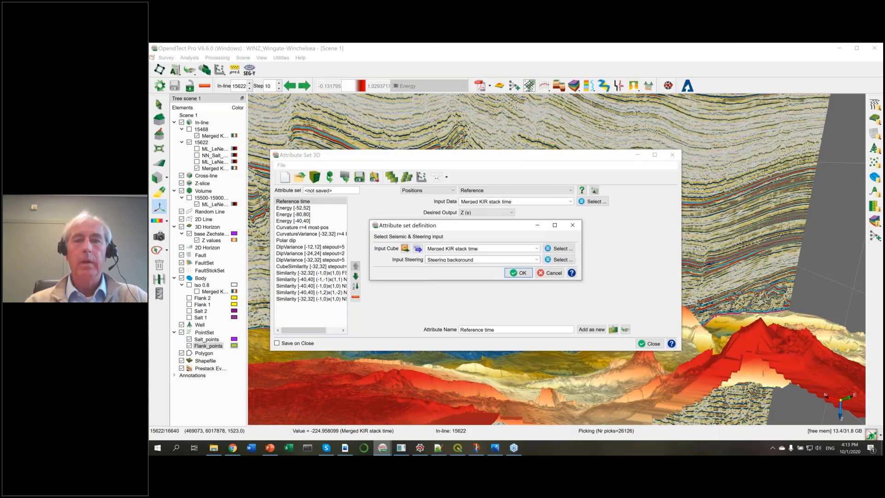
{"action": "left_click", "coordinate": [518, 272]}
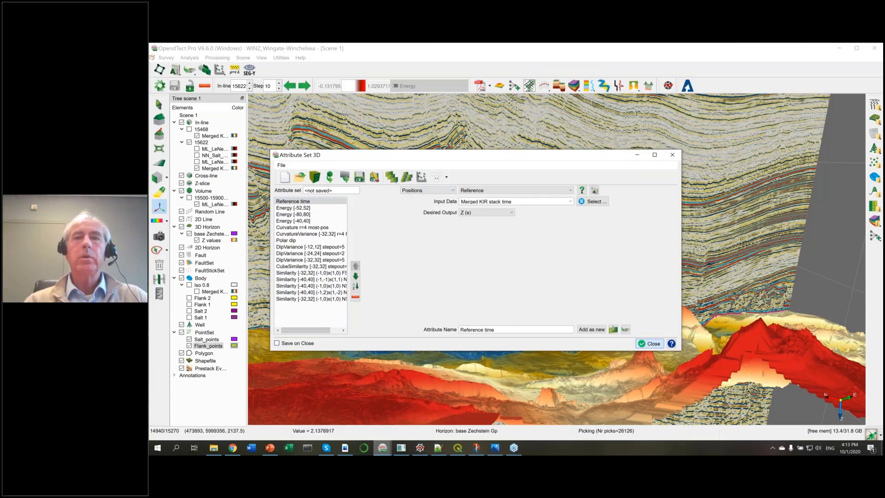
Close the attribute editor and open Neural Network Manager 3D from the Machine Learning Control Center
{"action": "left_click", "coordinate": [650, 343]}
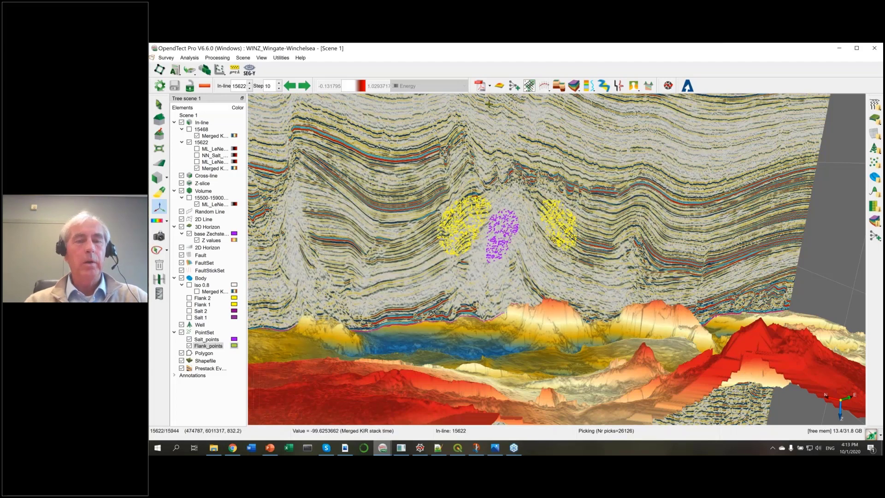
{"action": "left_click", "coordinate": [514, 86]}
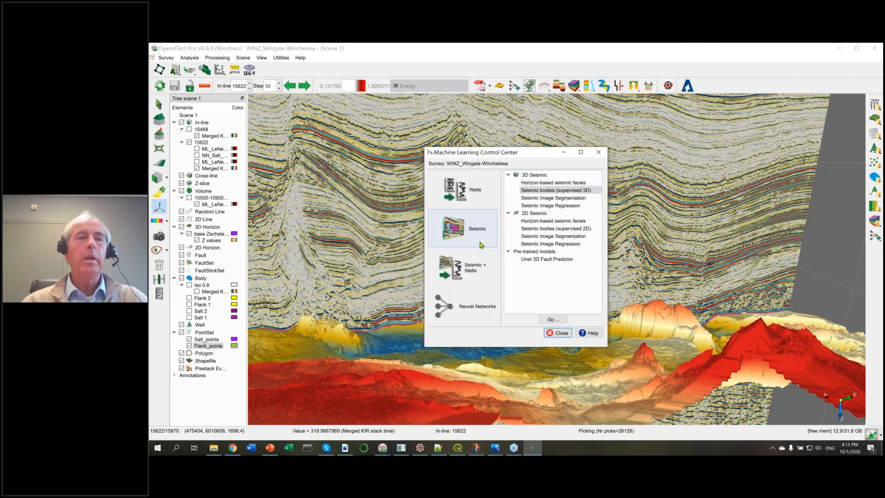
{"action": "left_click_drag", "start_coordinate": [484, 152], "coordinate": [282, 80]}
{"action": "left_click", "coordinate": [269, 236]}
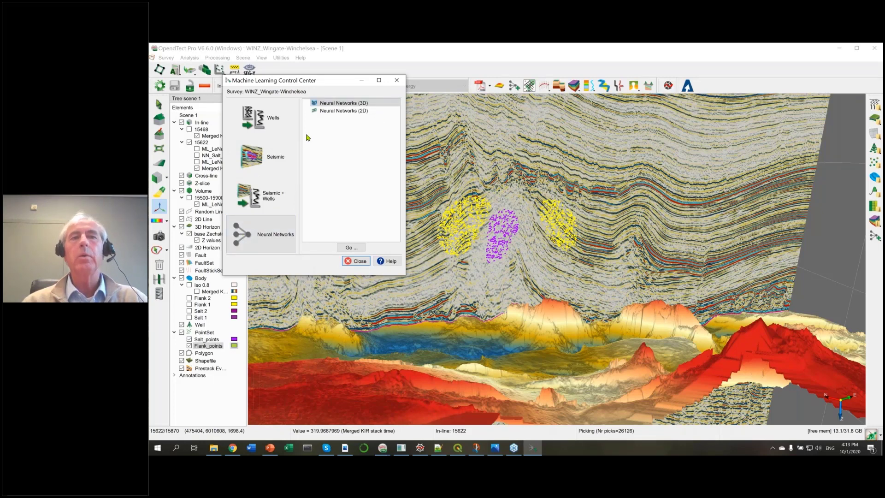
{"action": "left_click", "coordinate": [344, 109]}
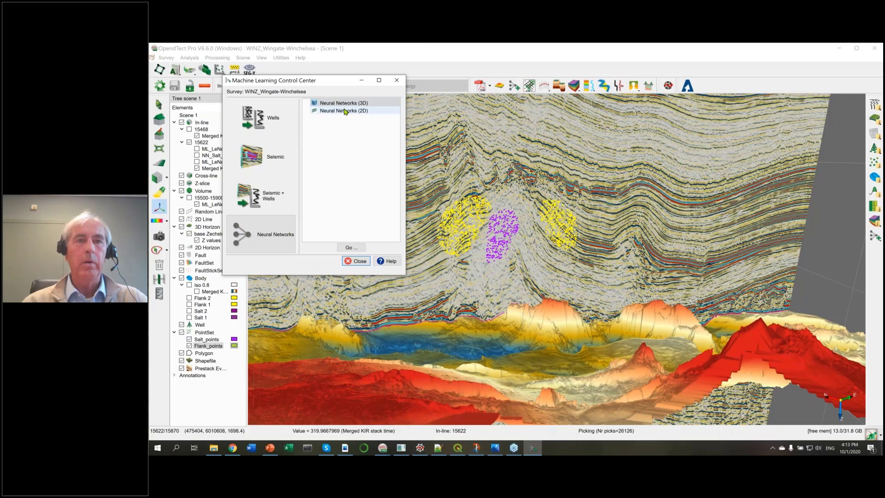
{"action": "left_click", "coordinate": [349, 249]}
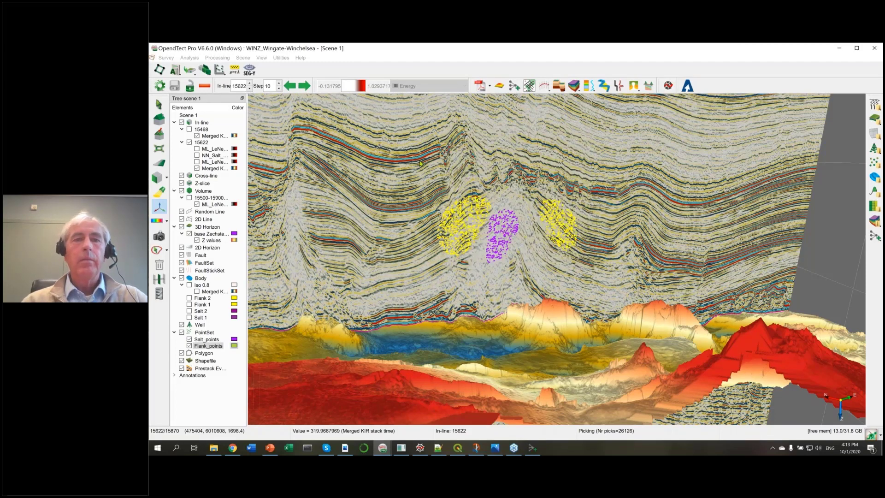
Choose Flank_points and Salt_points as output classes and set the test share to 20%
{"action": "left_click_drag", "start_coordinate": [445, 127], "coordinate": [379, 100]}
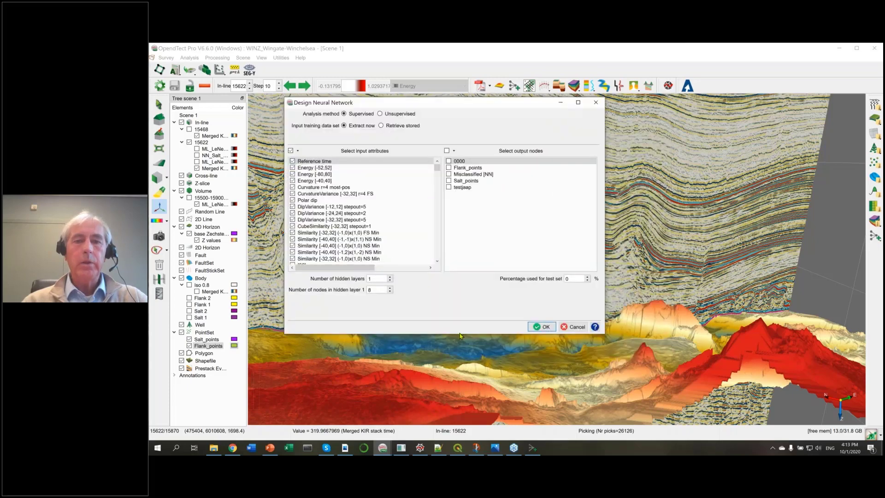
{"action": "left_click_drag", "start_coordinate": [460, 335], "coordinate": [460, 379]}
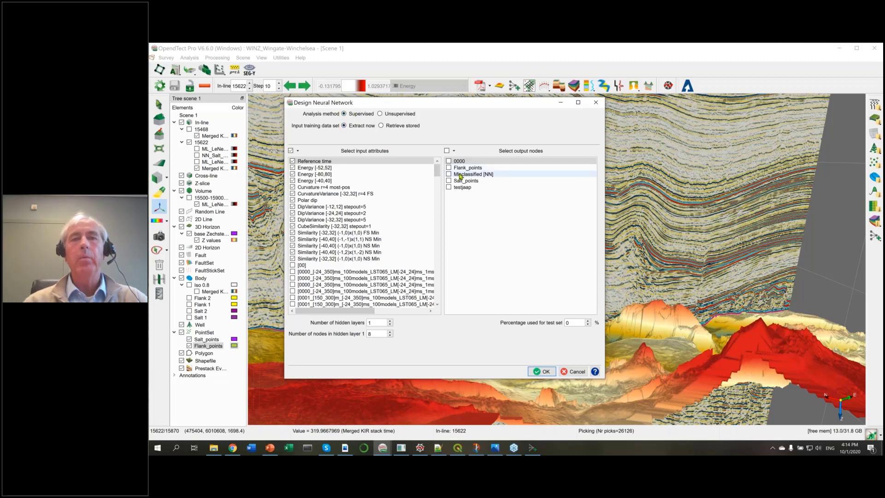
{"action": "left_click", "coordinate": [449, 168]}
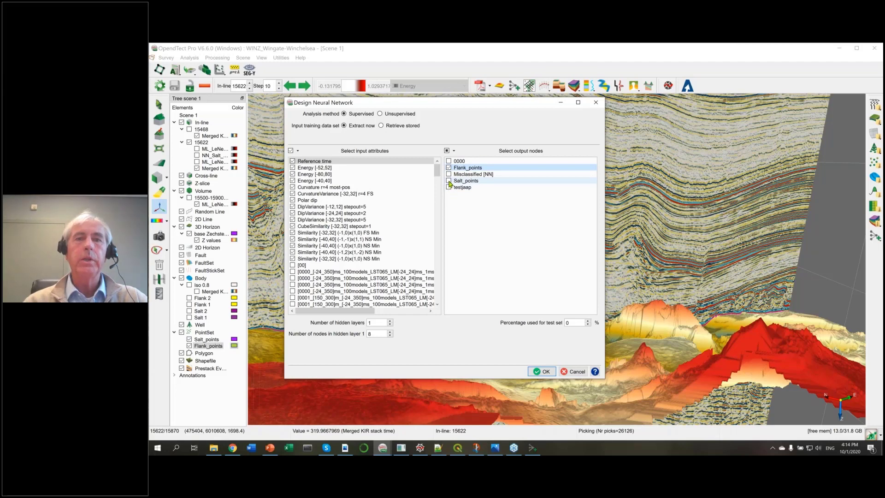
{"action": "left_click", "coordinate": [449, 181]}
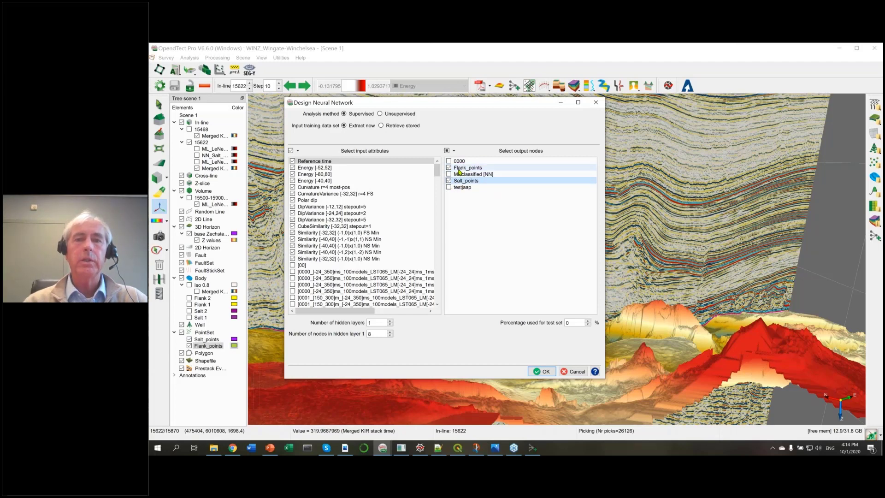
{"action": "left_click", "coordinate": [565, 324]}
{"action": "type", "text": "30"}
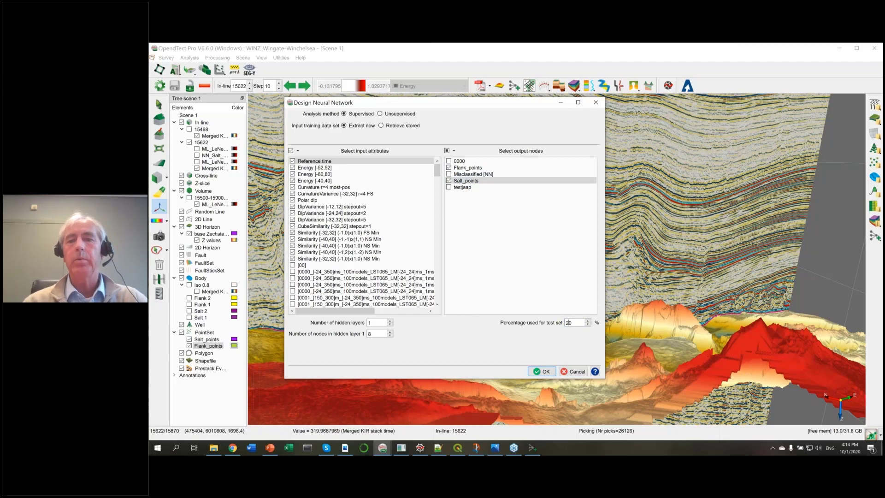
{"action": "key", "text": "Delete"}
{"action": "type", "text": "2"}
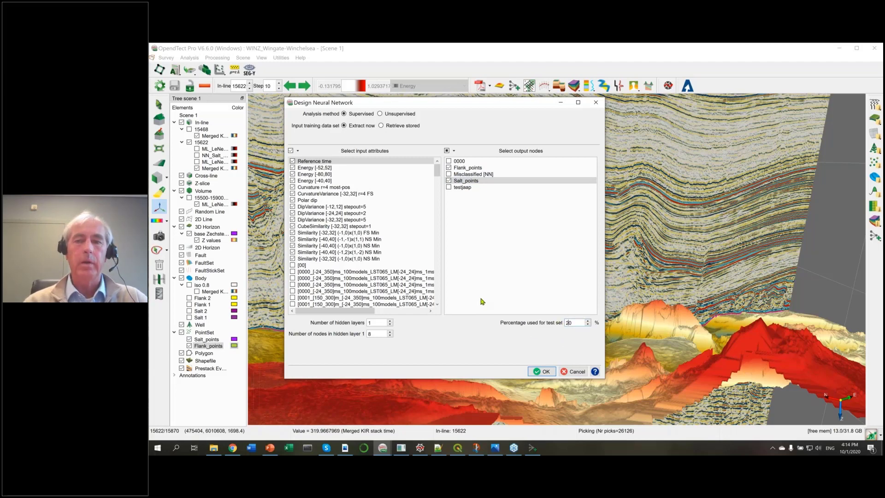
{"action": "type", "text": "20"}
{"action": "left_click", "coordinate": [373, 271]}
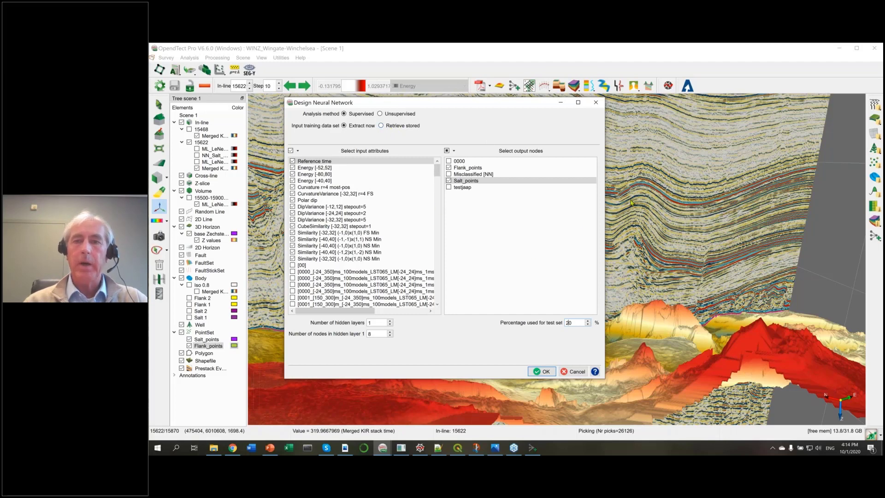
Retrieve the stored NN saltYN attributes, select all inputs plus both point-set outputs, and accept
{"action": "left_click", "coordinate": [382, 126]}
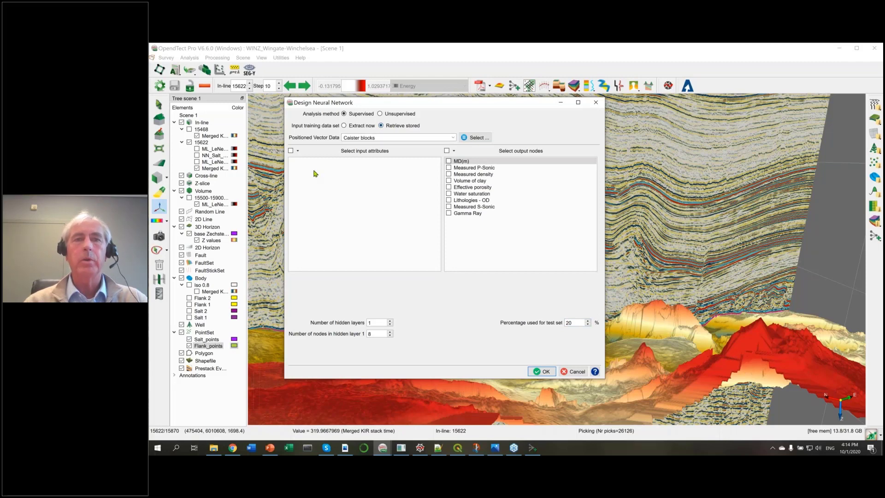
{"action": "left_click", "coordinate": [474, 138]}
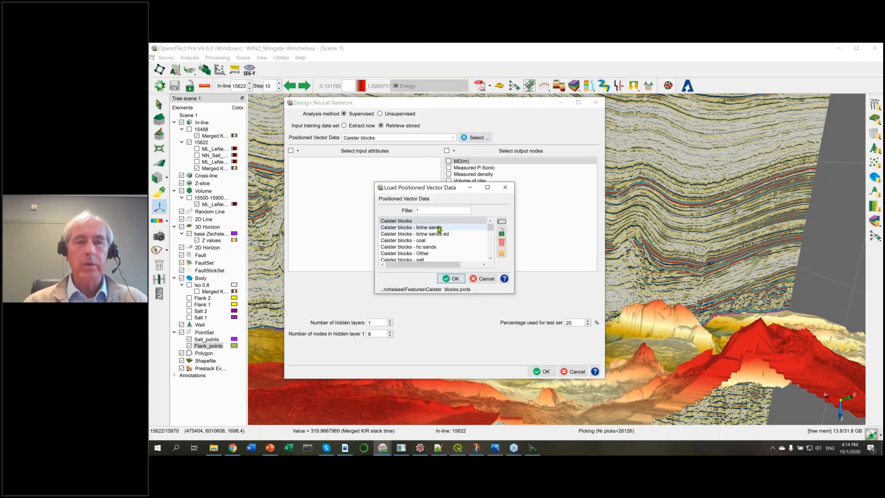
{"action": "scroll", "coordinate": [435, 229], "scroll_direction": "down", "scroll_amount": 1}
{"action": "scroll", "coordinate": [432, 230], "scroll_direction": "down", "scroll_amount": 1}
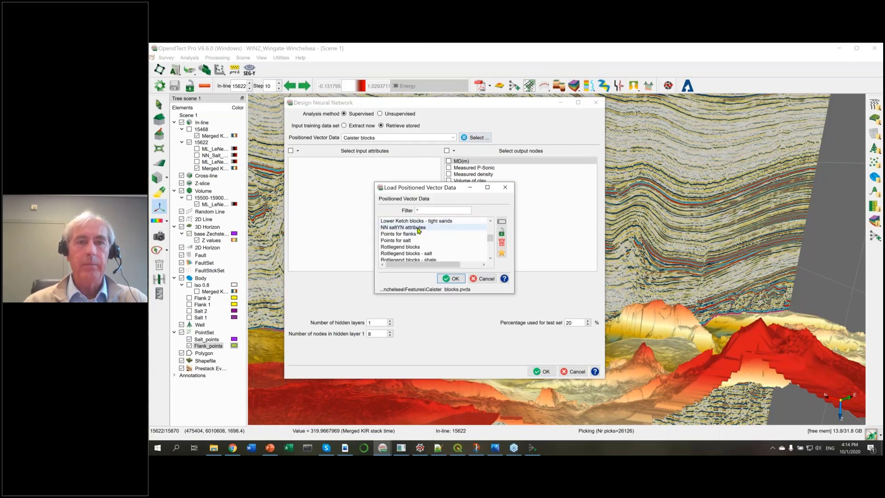
{"action": "left_click", "coordinate": [419, 227]}
{"action": "left_click", "coordinate": [451, 280]}
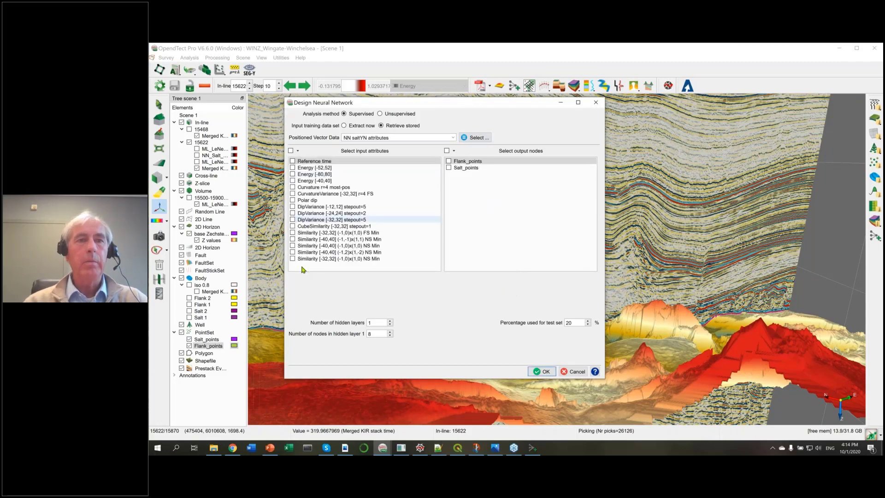
{"action": "left_click", "coordinate": [293, 151]}
{"action": "left_click", "coordinate": [449, 161]}
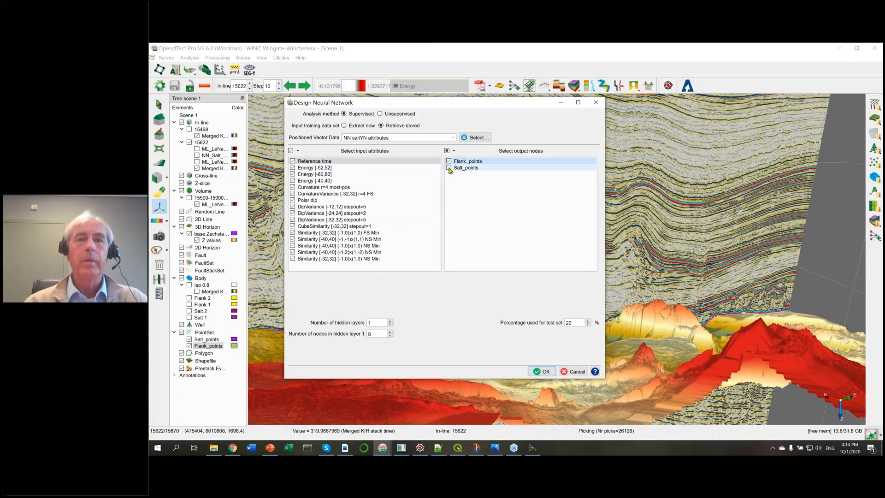
{"action": "left_click", "coordinate": [449, 168]}
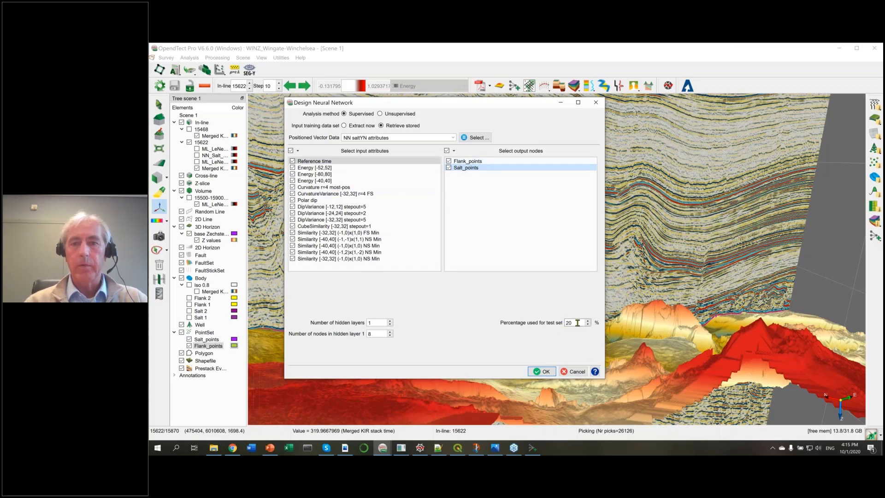
{"action": "left_click", "coordinate": [543, 372]}
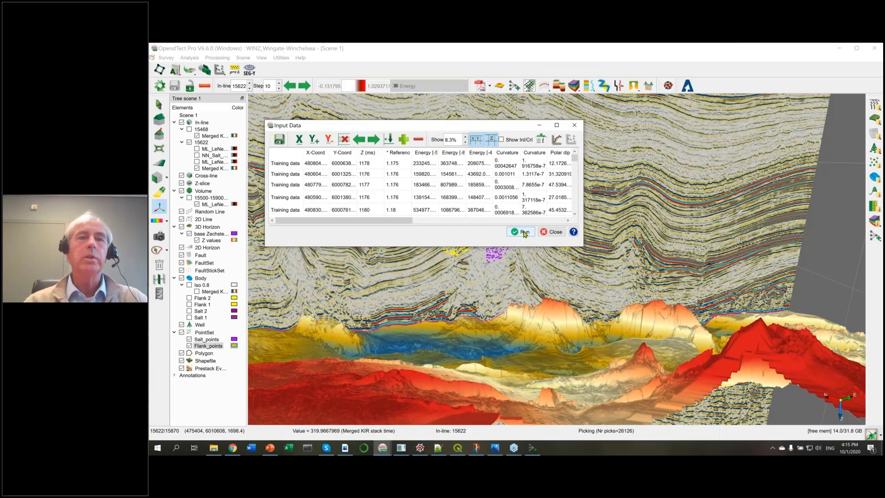
Run training on the extracted data and watch the RMS and misclassification curves level off
{"action": "left_click", "coordinate": [524, 233]}
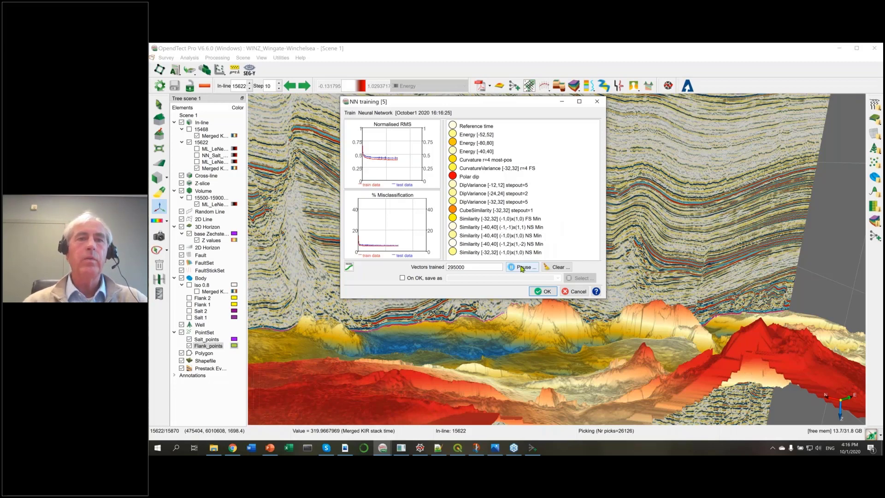
Pause the neural network training and save the result as 'tmp NN'
{"action": "left_click", "coordinate": [523, 268]}
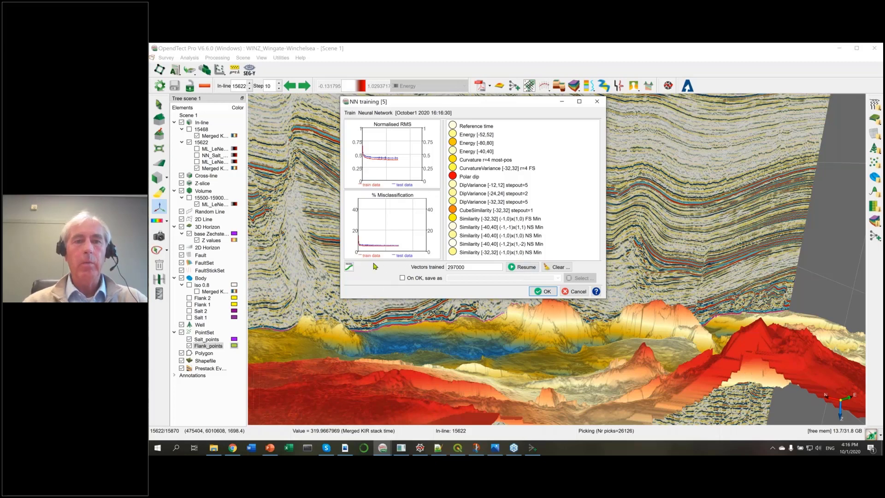
{"action": "left_click", "coordinate": [414, 279]}
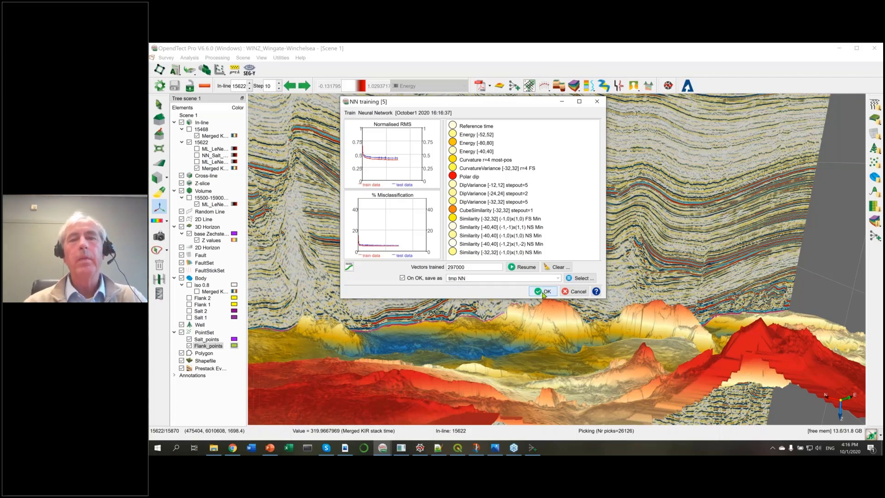
{"action": "left_click", "coordinate": [543, 292]}
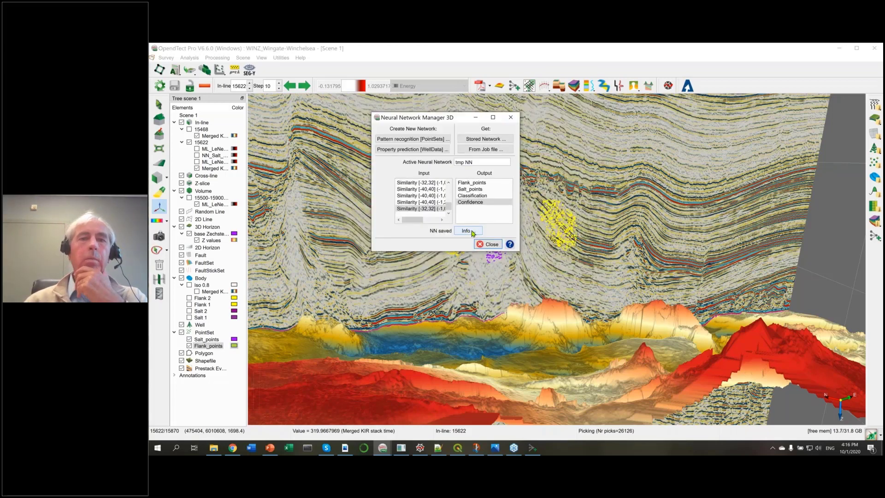
Review the tmp NN report and its Test Stats confusion plot (5.69% misclassified), then close both
{"action": "left_click", "coordinate": [468, 231]}
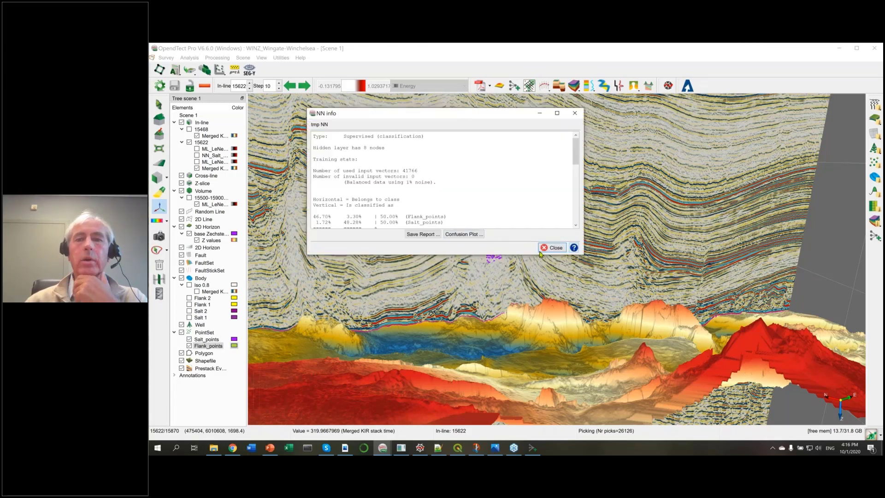
{"action": "left_click_drag", "start_coordinate": [513, 256], "coordinate": [513, 352]}
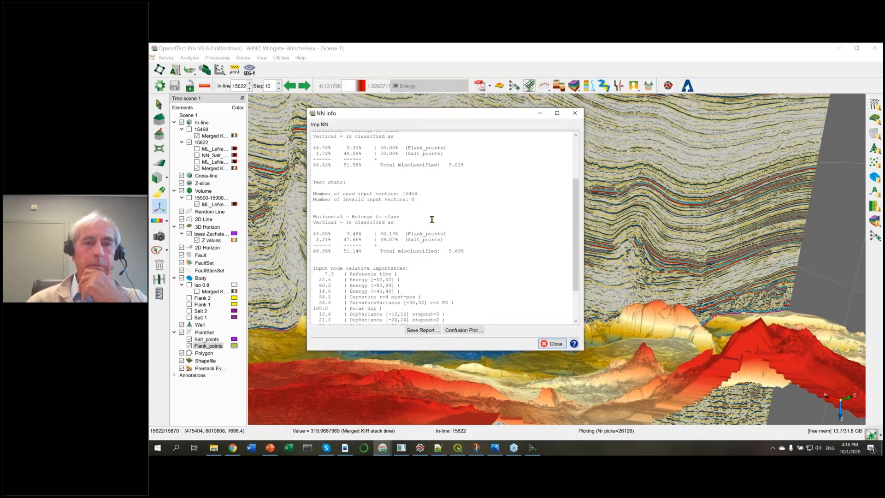
{"action": "scroll", "coordinate": [407, 257], "scroll_direction": "down", "scroll_amount": 3}
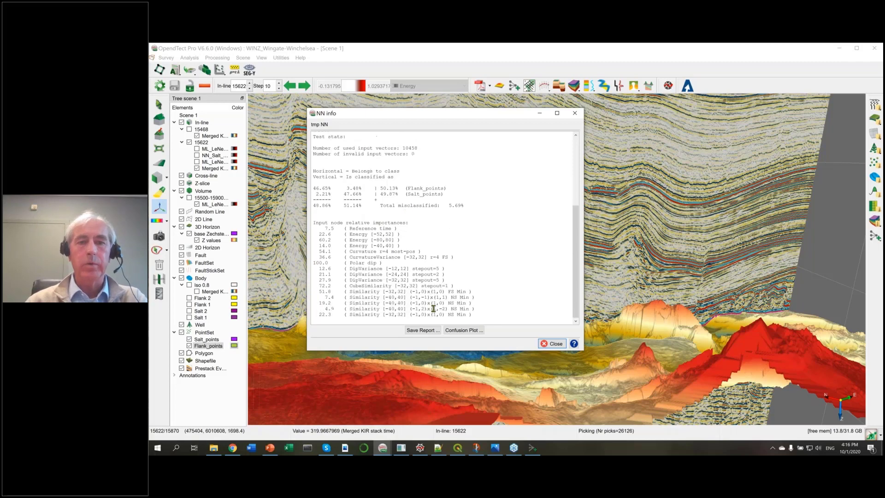
{"action": "left_click", "coordinate": [471, 331]}
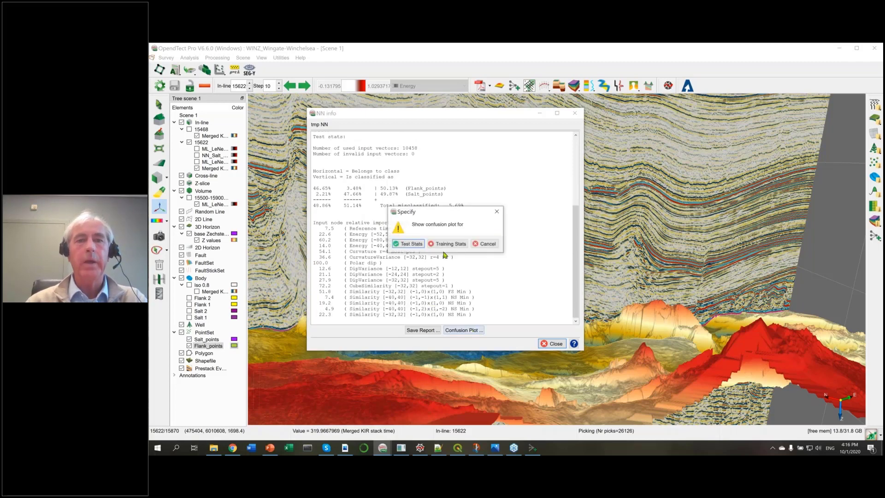
{"action": "left_click", "coordinate": [408, 245]}
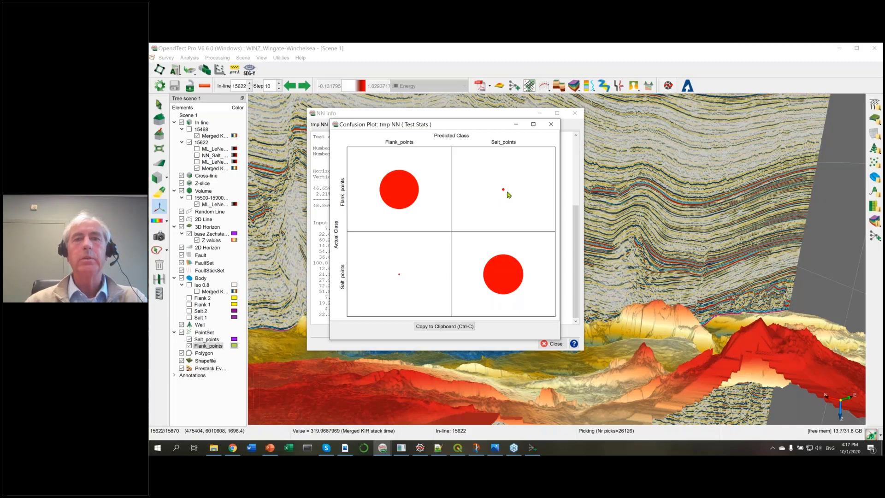
{"action": "left_click", "coordinate": [552, 126]}
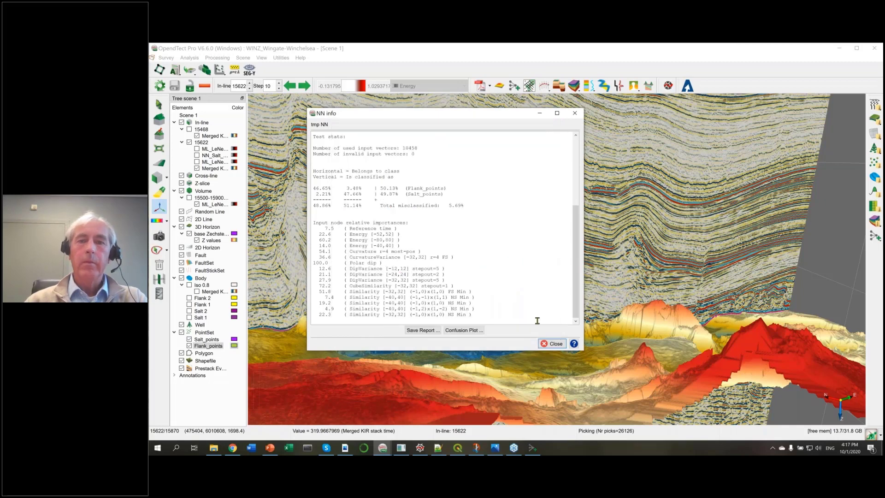
{"action": "left_click", "coordinate": [554, 343]}
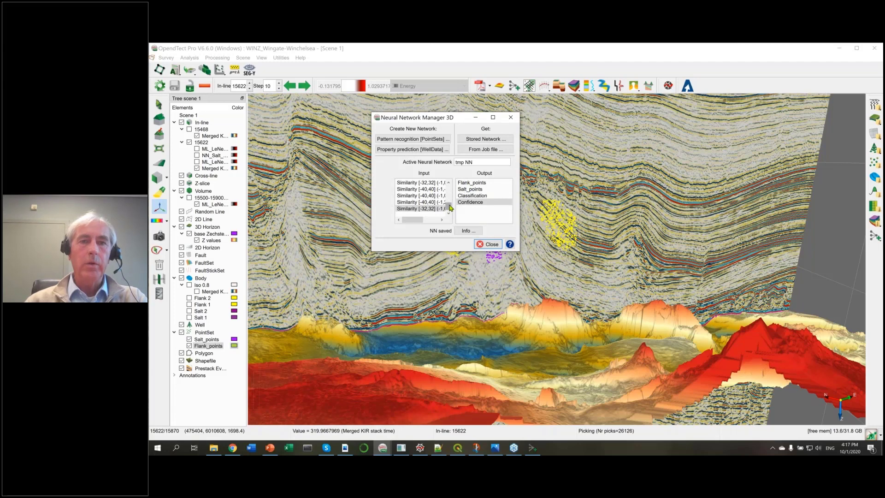
{"action": "scroll", "coordinate": [449, 208], "scroll_direction": "up", "scroll_amount": 3}
{"action": "scroll", "coordinate": [449, 207], "scroll_direction": "down", "scroll_amount": 3}
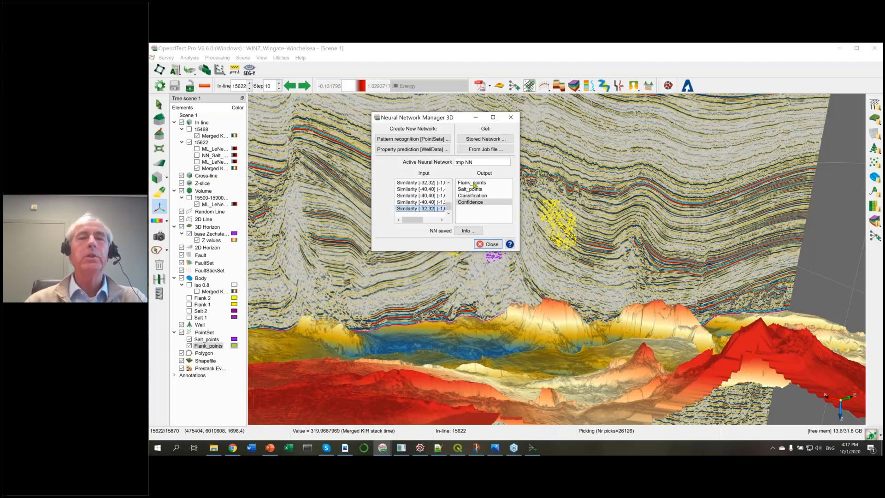
Inspect the Classification, Flank_points and Salt_points outputs, then close Neural Network Manager 3D
{"action": "left_click", "coordinate": [476, 197]}
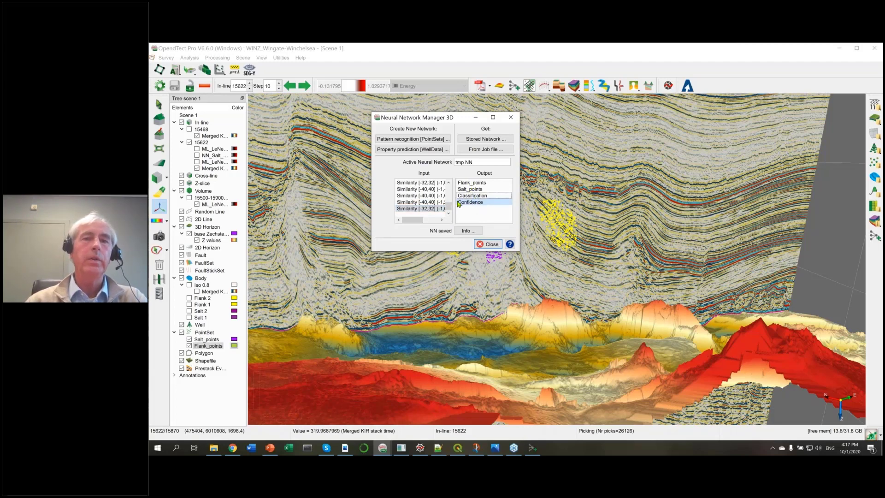
{"action": "left_click", "coordinate": [472, 183]}
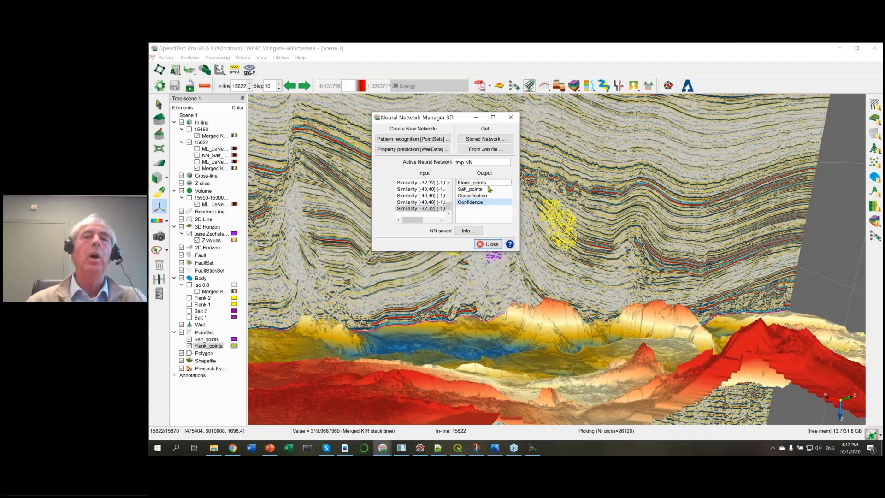
{"action": "left_click", "coordinate": [474, 190]}
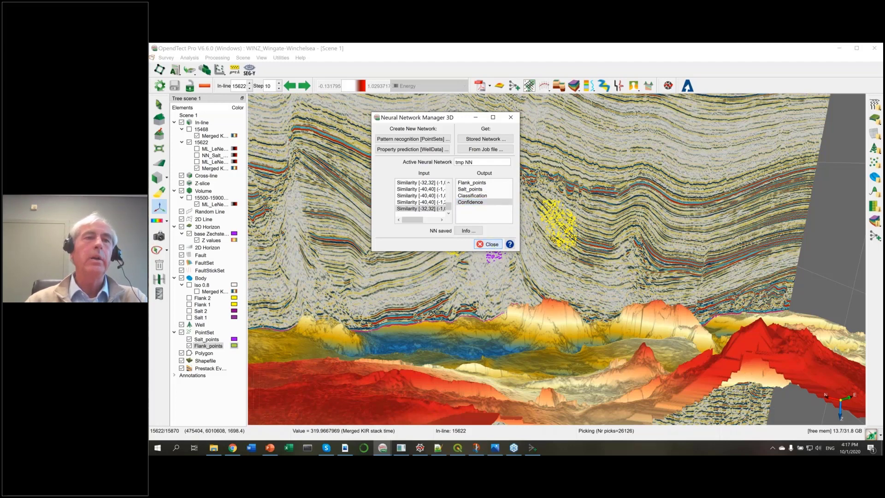
{"action": "left_click", "coordinate": [495, 244]}
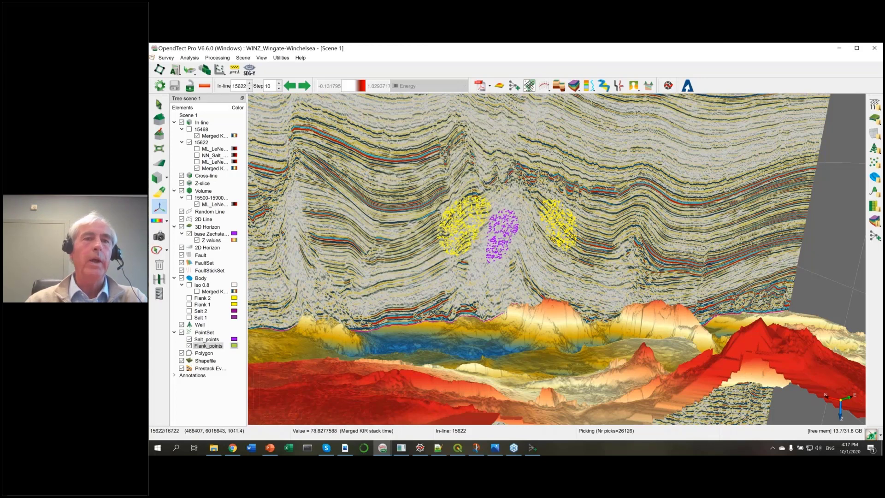
{"action": "left_click", "coordinate": [219, 58]}
{"action": "mouse_move", "coordinate": [301, 67]}
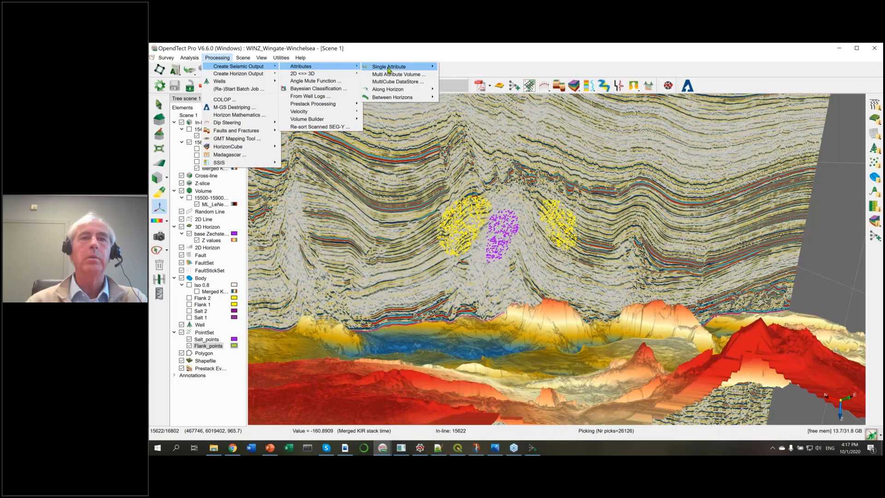
{"action": "mouse_move", "coordinate": [389, 66]}
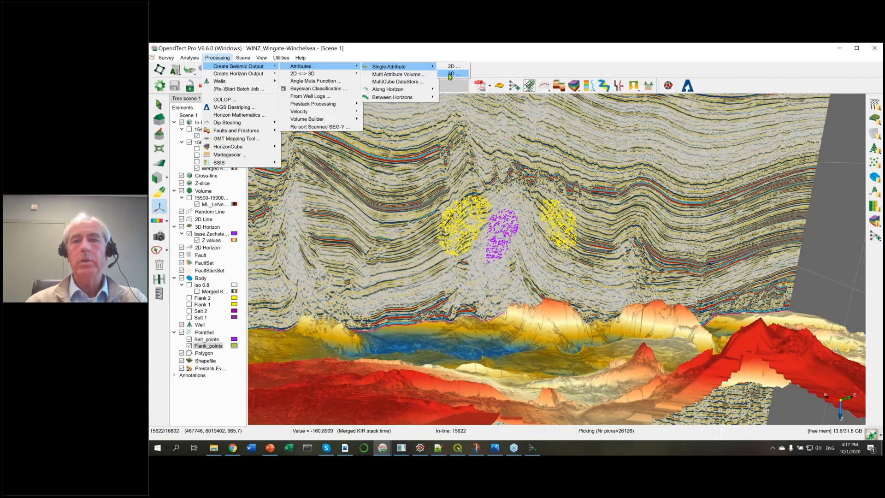
{"action": "left_click", "coordinate": [450, 73]}
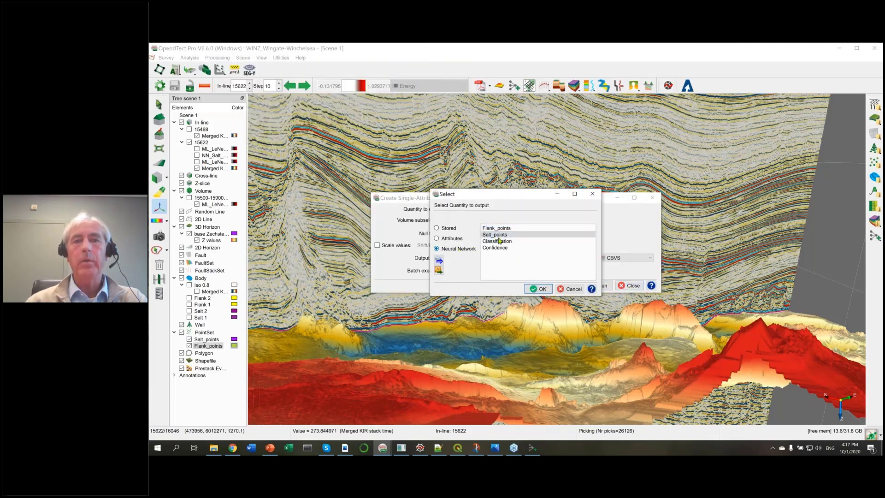
{"action": "left_click", "coordinate": [499, 235]}
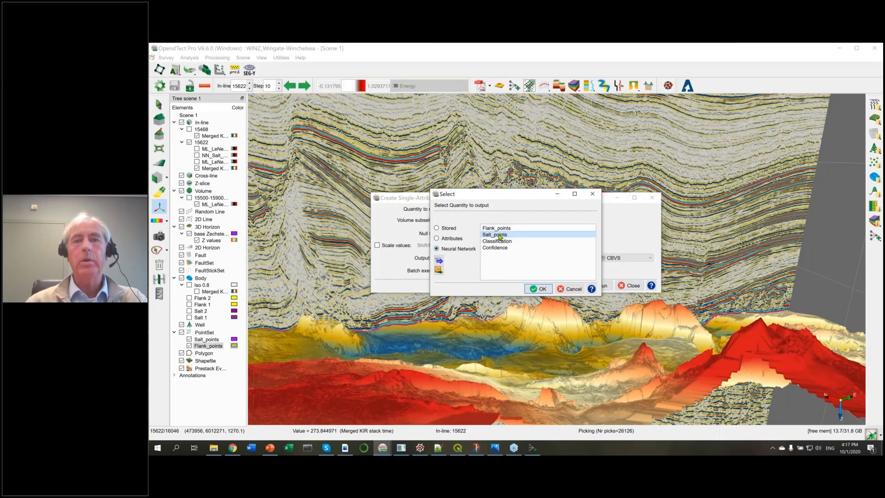
{"action": "left_click", "coordinate": [541, 289]}
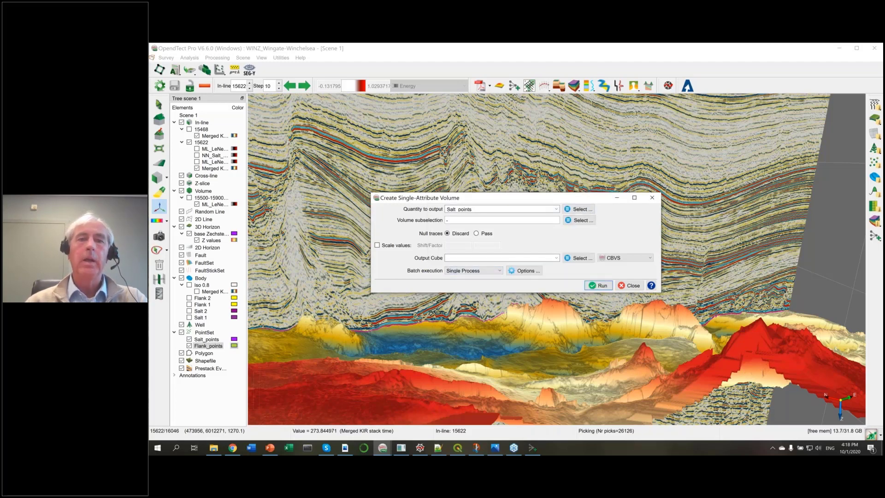
{"action": "left_click", "coordinate": [470, 258]}
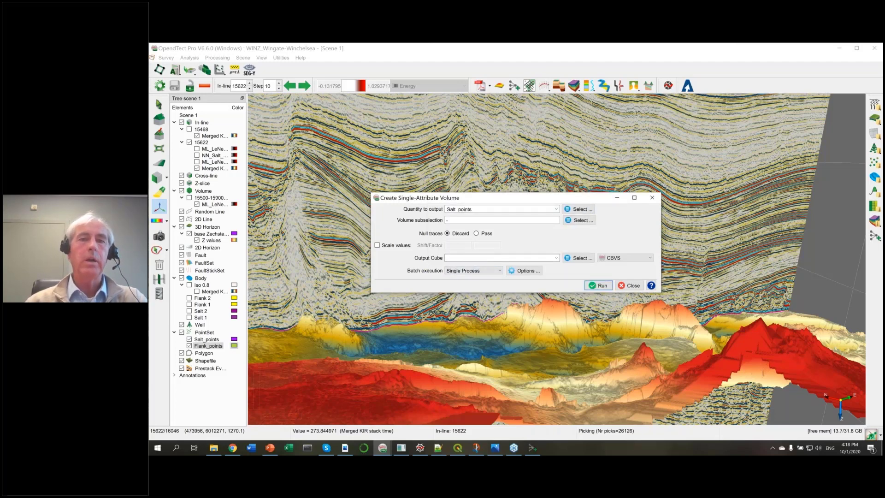
{"action": "left_click", "coordinate": [466, 271]}
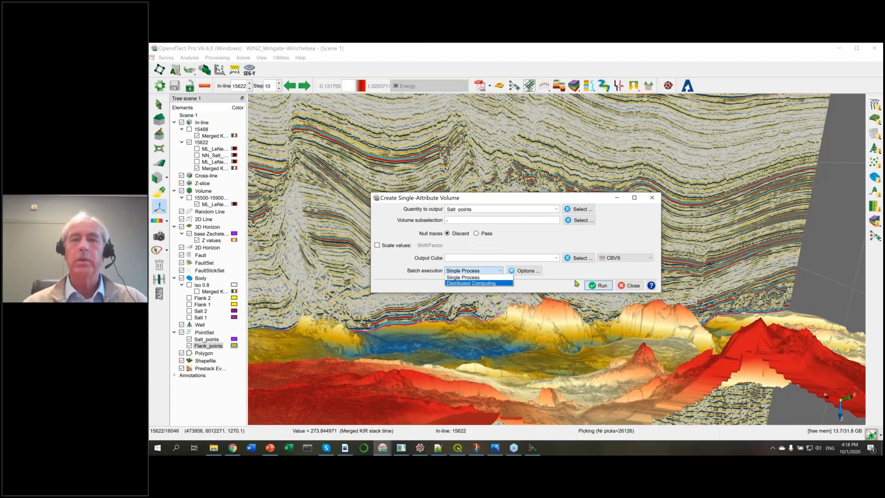
{"action": "left_click", "coordinate": [635, 288]}
{"action": "left_click", "coordinate": [632, 285]}
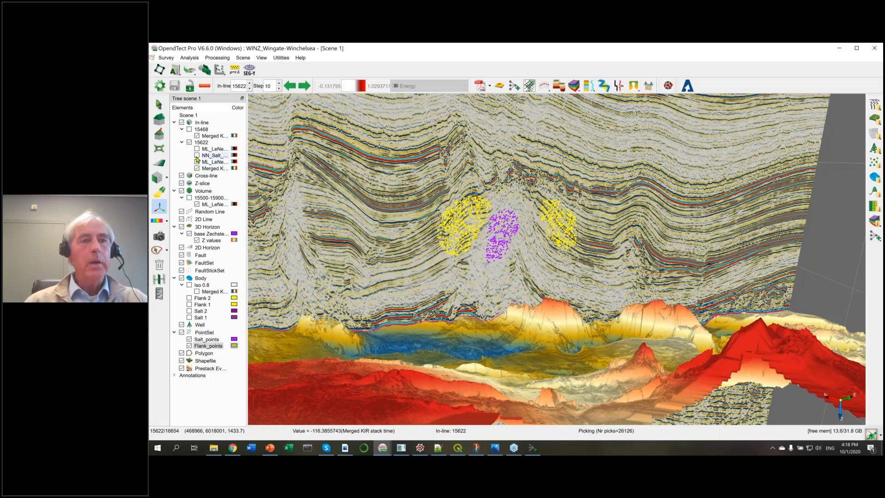
Show NN_Salt under in-line 15622 and hide the Salt_points and Flank_points sets
{"action": "left_click", "coordinate": [196, 156]}
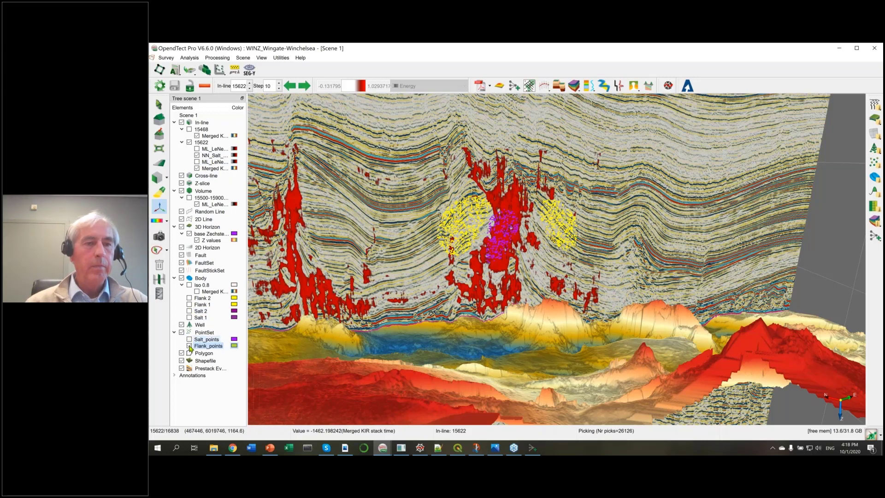
{"action": "left_click", "coordinate": [190, 346]}
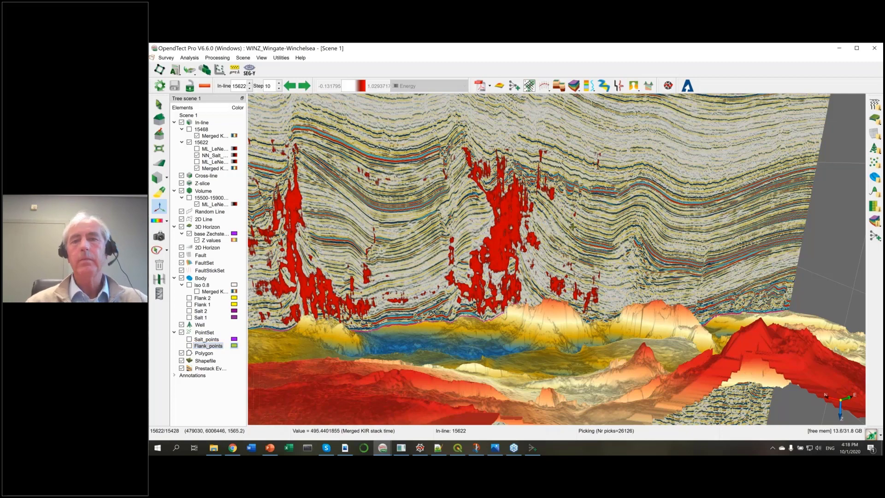
{"action": "scroll", "coordinate": [573, 226], "scroll_direction": "down", "scroll_amount": 1}
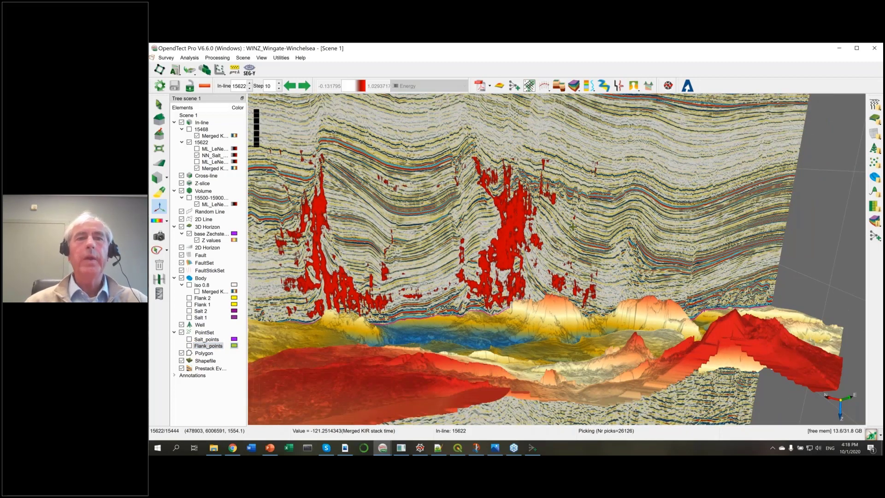
{"action": "scroll", "coordinate": [574, 227], "scroll_direction": "down", "scroll_amount": 1}
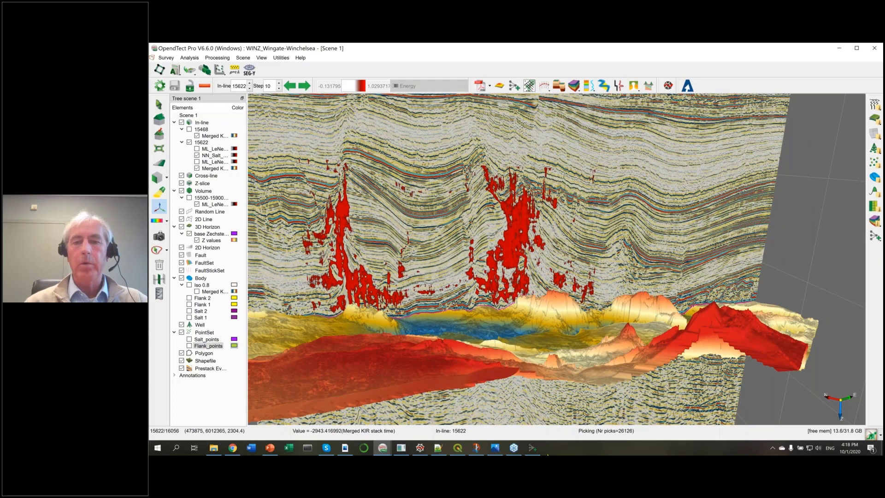
{"action": "mouse_move", "coordinate": [531, 448]}
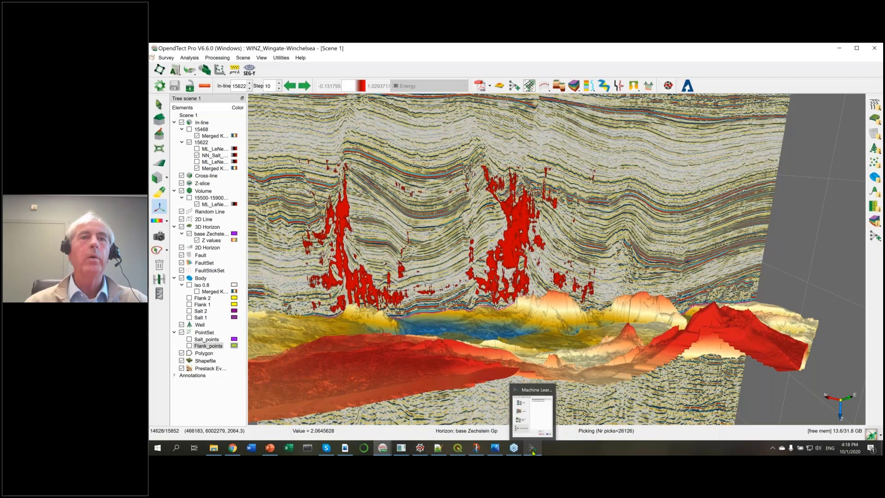
Launch the Seismic bodies (supervised 3D) workflow and move the Seismic Classification window aside
{"action": "left_click", "coordinate": [531, 451]}
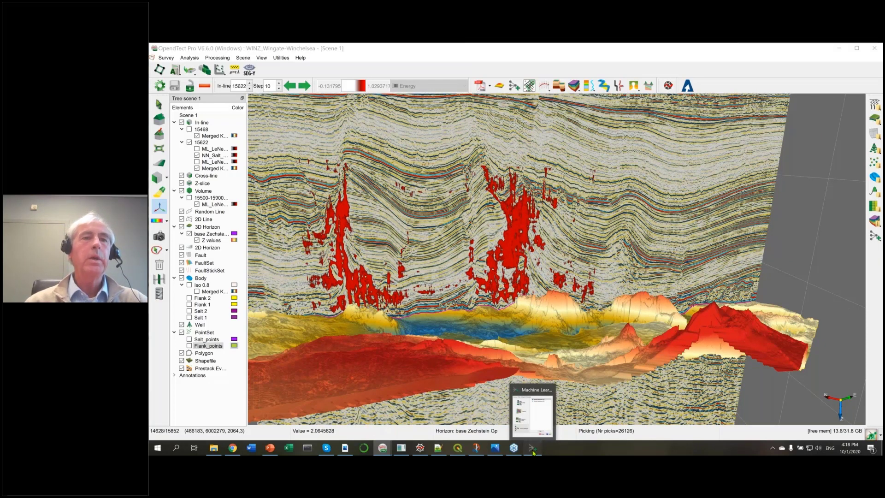
{"action": "left_click", "coordinate": [532, 452]}
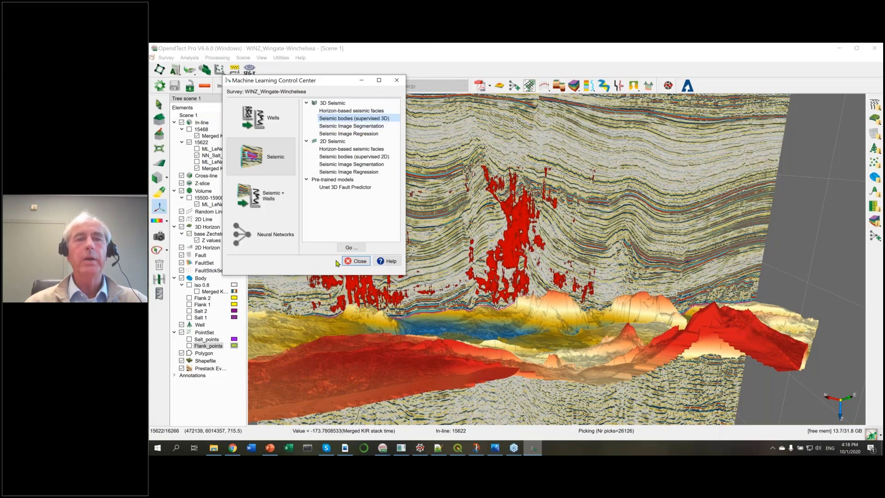
{"action": "left_click", "coordinate": [352, 248]}
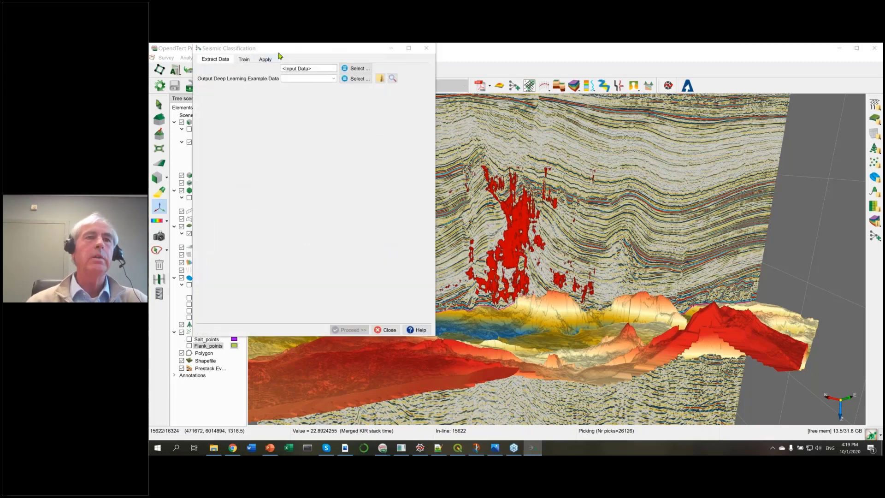
{"action": "left_click_drag", "start_coordinate": [265, 48], "coordinate": [384, 98]}
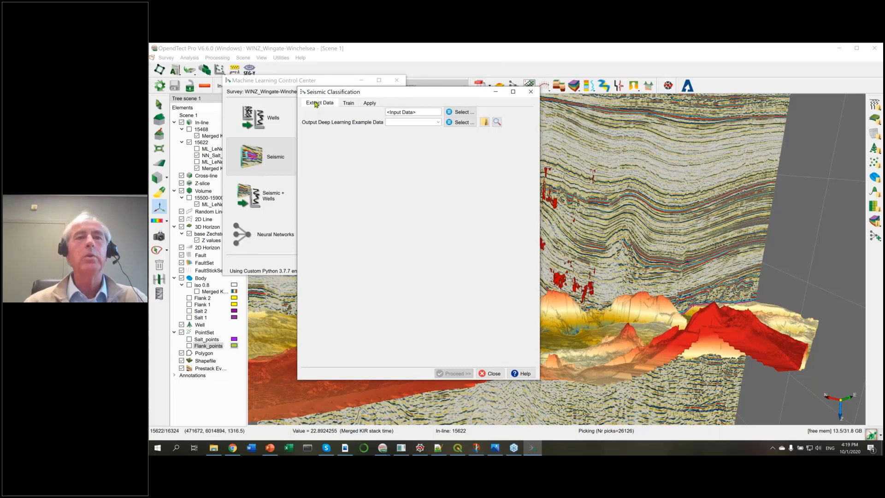
Review the Not_salt/Salt class definitions and merged-stack input, closing both dialogs without extracting
{"action": "left_click", "coordinate": [462, 113]}
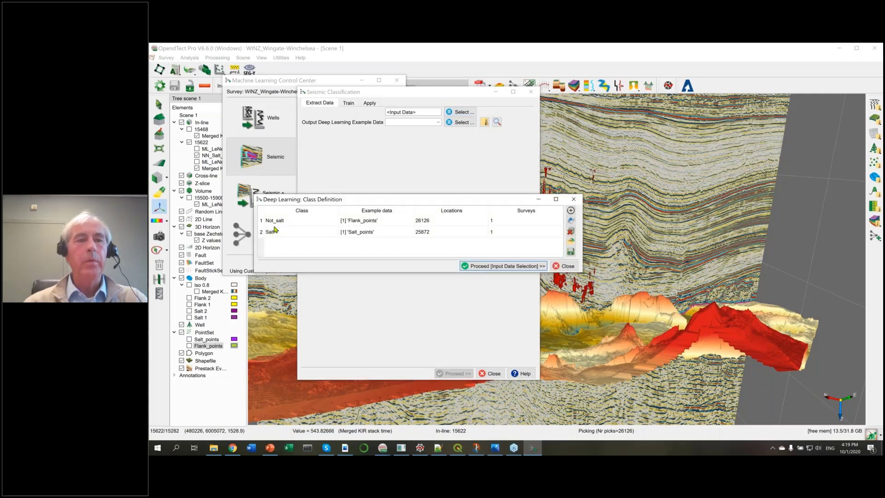
{"action": "double_click", "coordinate": [278, 222]}
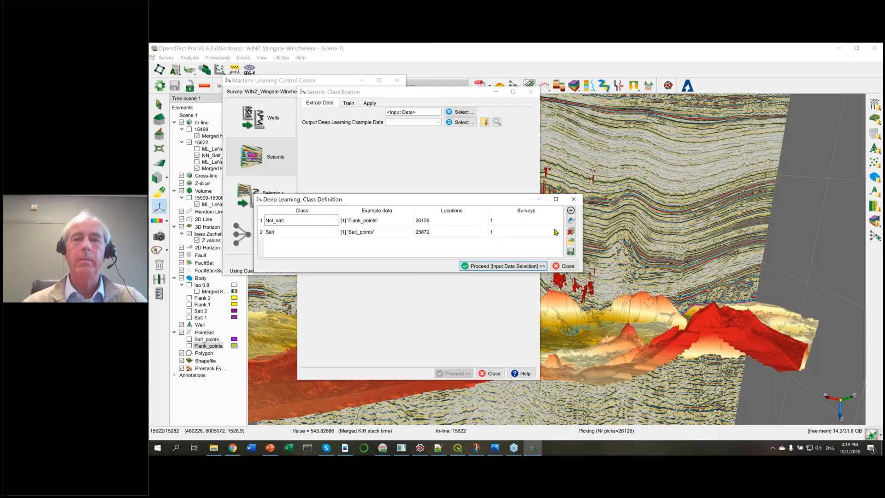
{"action": "left_click", "coordinate": [500, 268]}
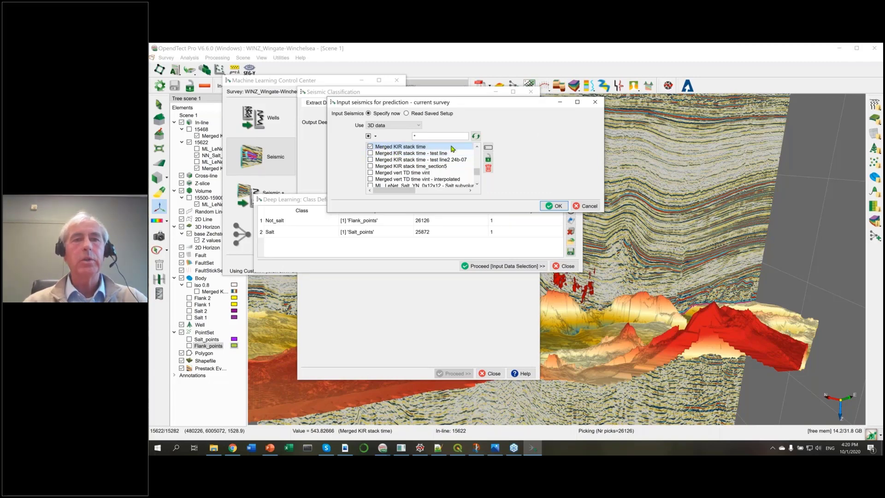
{"action": "left_click", "coordinate": [558, 207]}
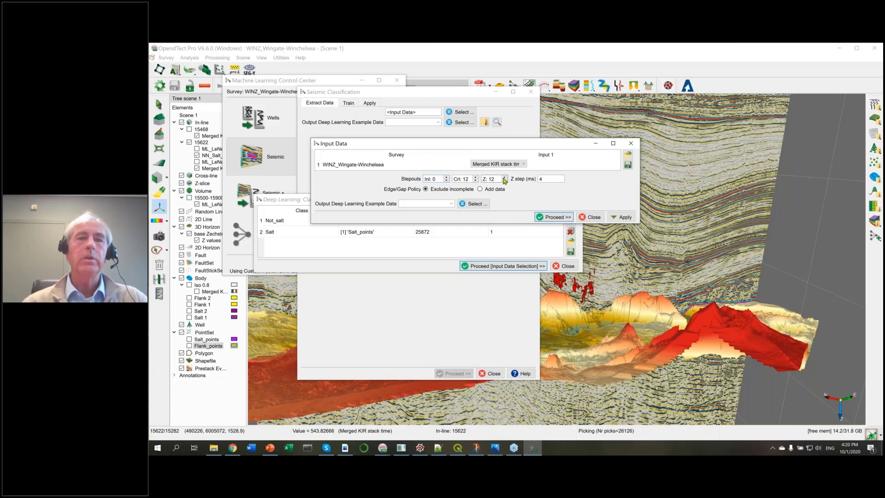
{"action": "left_click", "coordinate": [402, 203]}
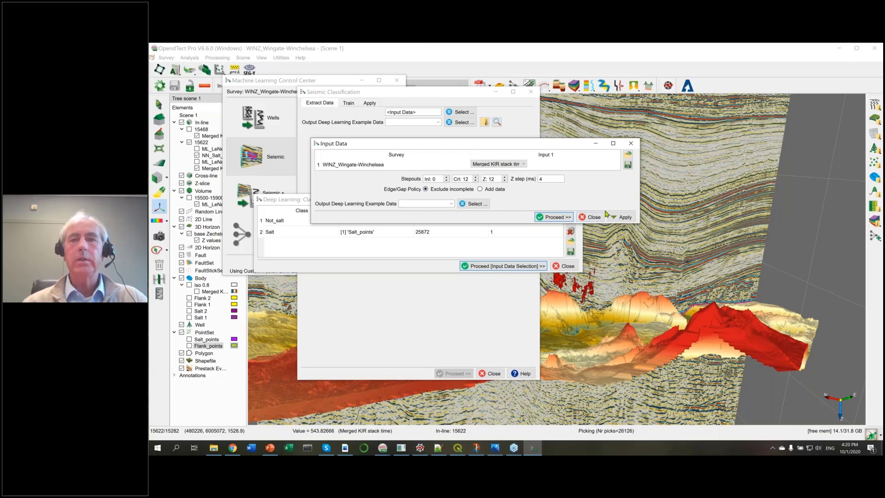
{"action": "left_click", "coordinate": [591, 217]}
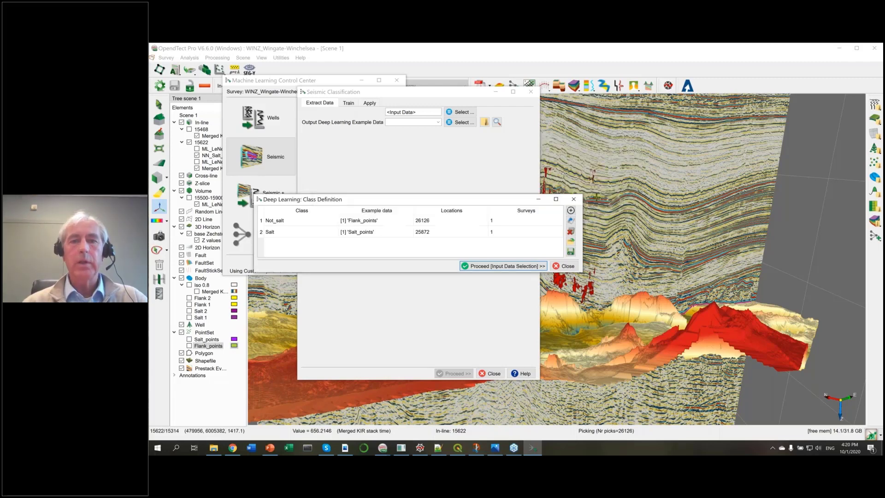
{"action": "left_click", "coordinate": [565, 267]}
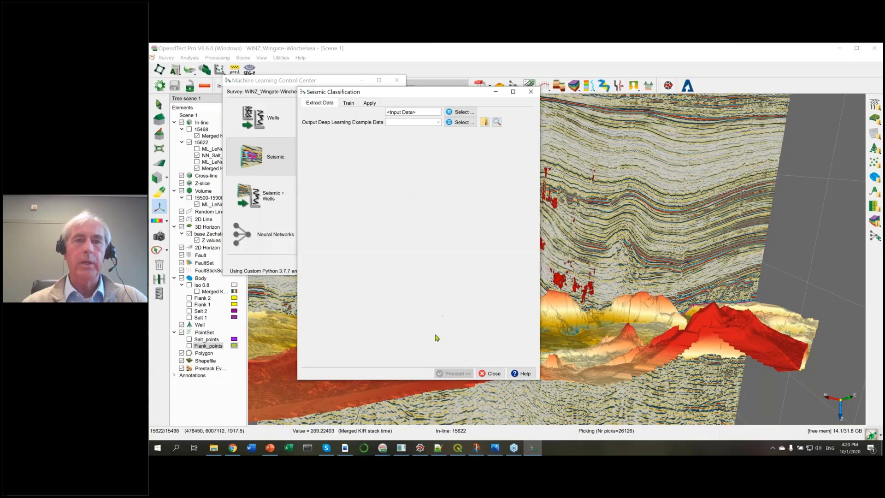
Use ML_Salt_0x12x12 as training example data and name the output model 'tmp salt YN'
{"action": "left_click", "coordinate": [349, 104]}
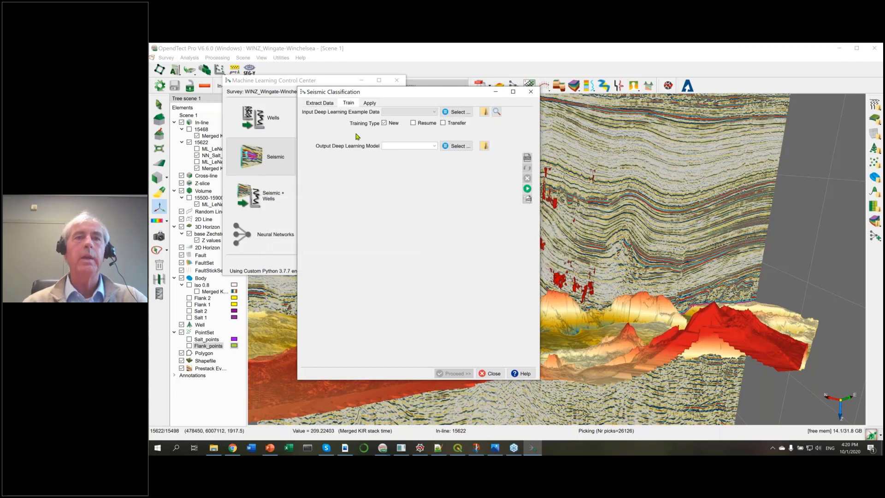
{"action": "left_click", "coordinate": [456, 112]}
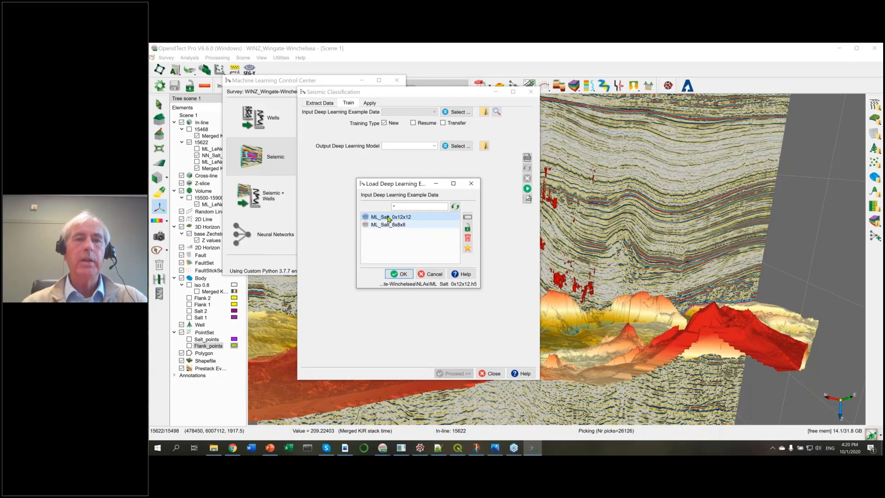
{"action": "left_click", "coordinate": [401, 275]}
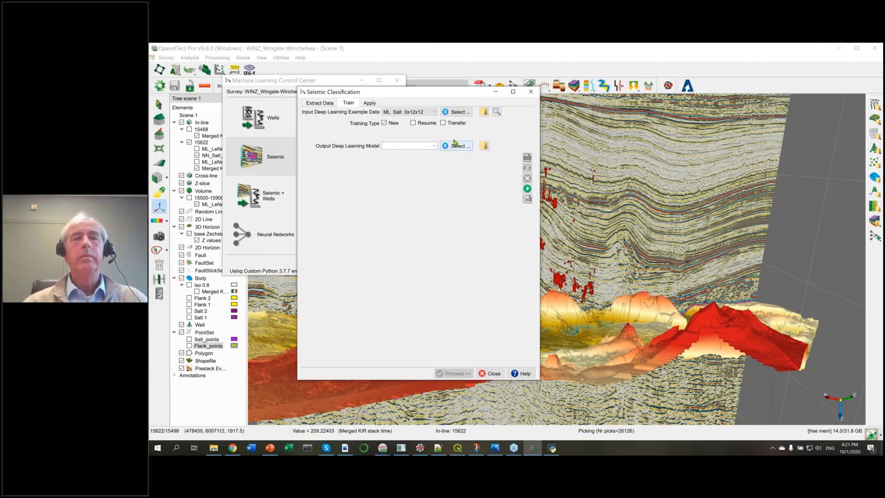
{"action": "left_click", "coordinate": [387, 146]}
{"action": "type", "text": "tr"}
{"action": "type", "text": "p salt"}
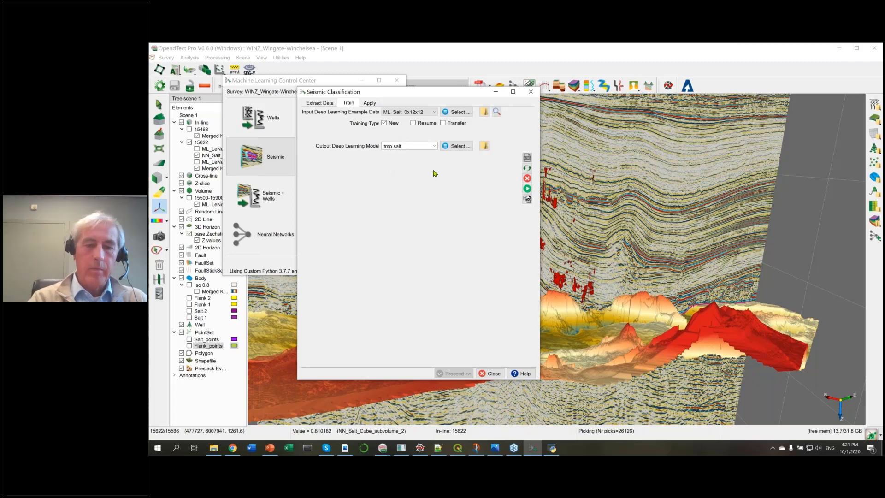
{"action": "type", "text": "YN"}
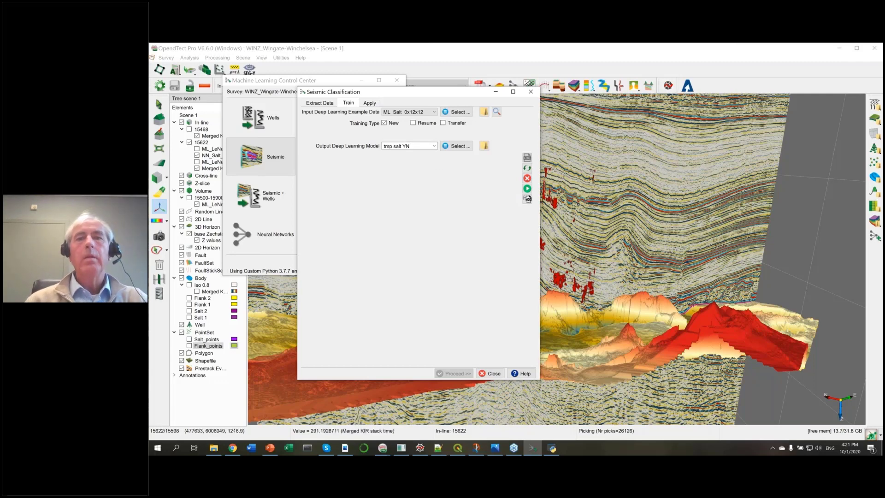
{"action": "left_click", "coordinate": [527, 189]}
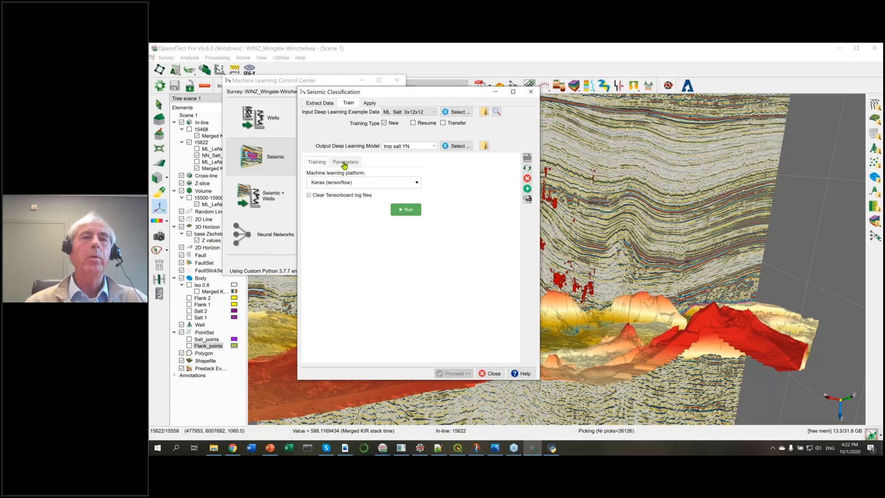
Confirm the dGB LeNet classifier type in Parameters, with batch size 32 and 15 epochs
{"action": "left_click", "coordinate": [345, 165]}
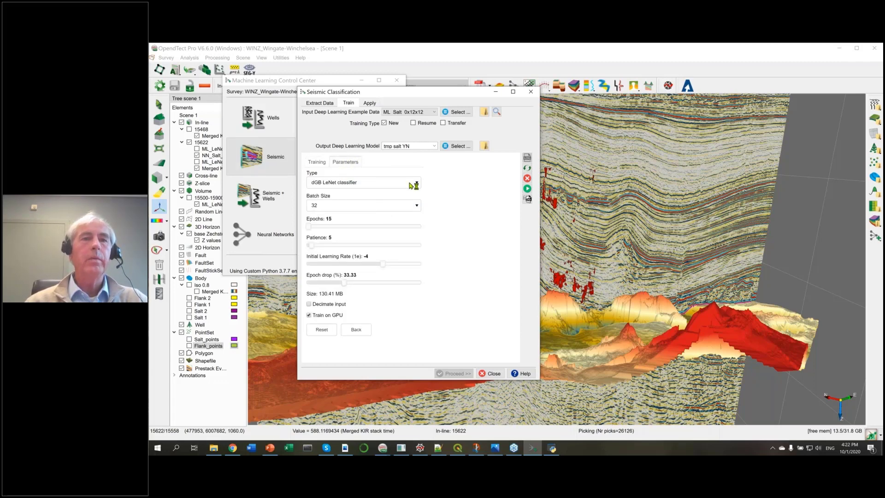
{"action": "left_click", "coordinate": [408, 184]}
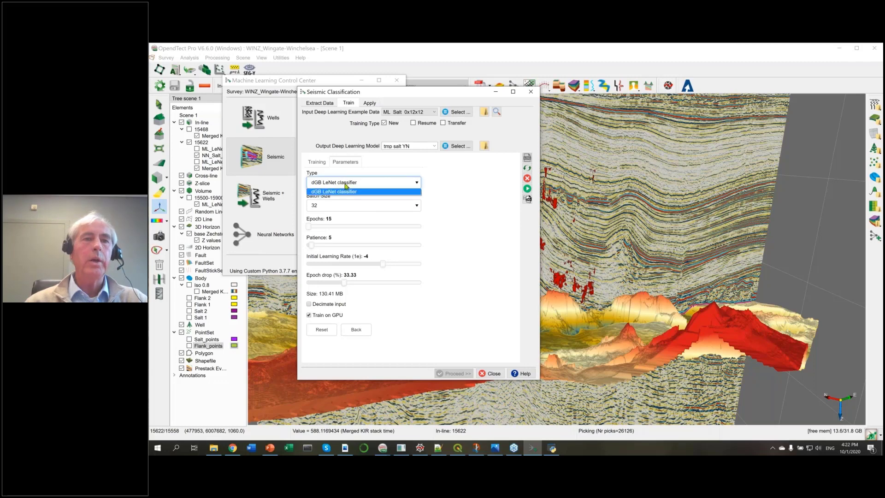
{"action": "left_click", "coordinate": [455, 166]}
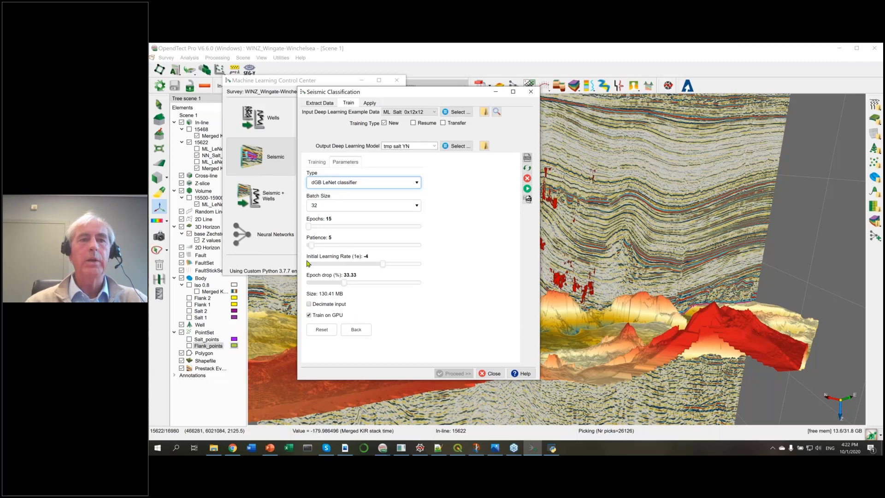
{"action": "left_click", "coordinate": [316, 161]}
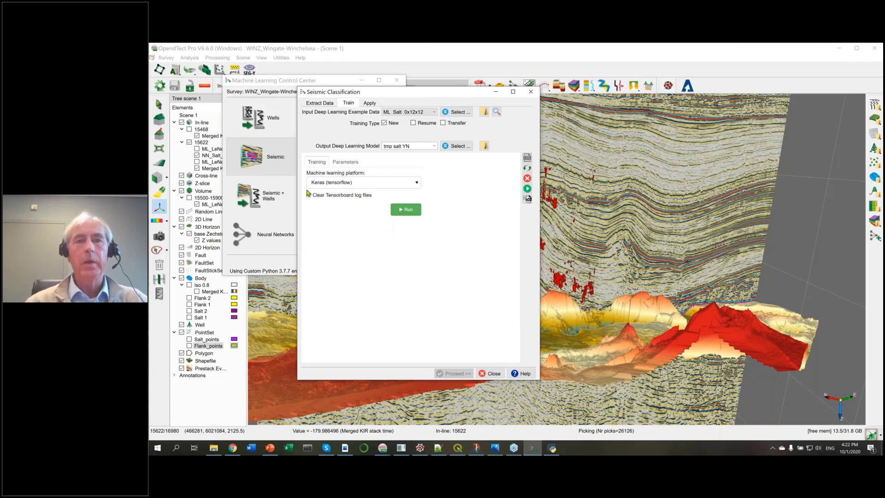
Start training the LeNet salt model and open and enlarge the training log
{"action": "left_click", "coordinate": [406, 208]}
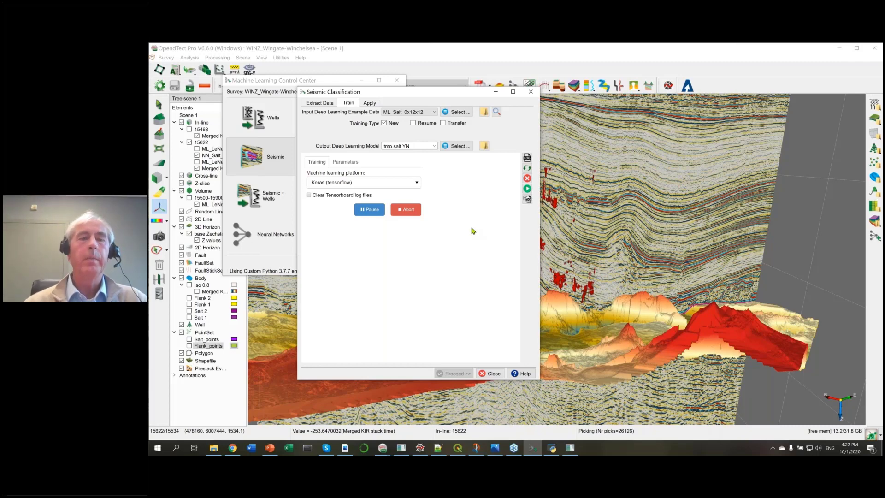
{"action": "left_click_drag", "start_coordinate": [470, 96], "coordinate": [494, 110]}
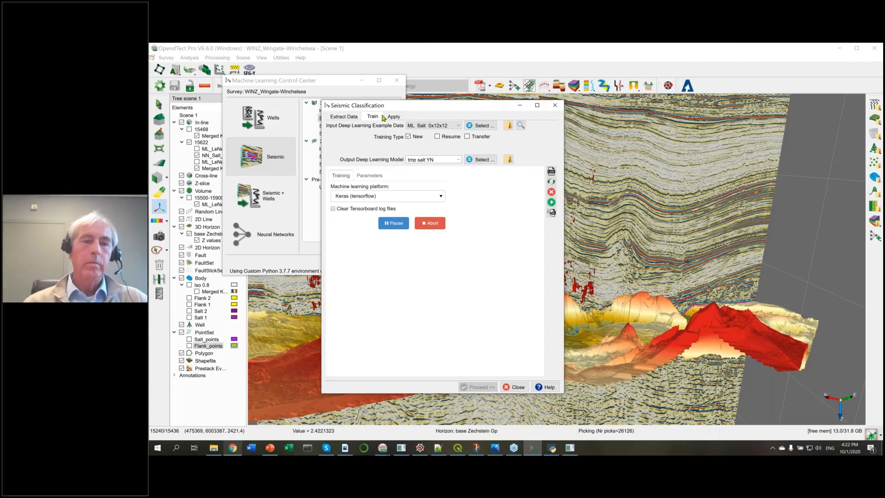
{"action": "left_click", "coordinate": [551, 171]}
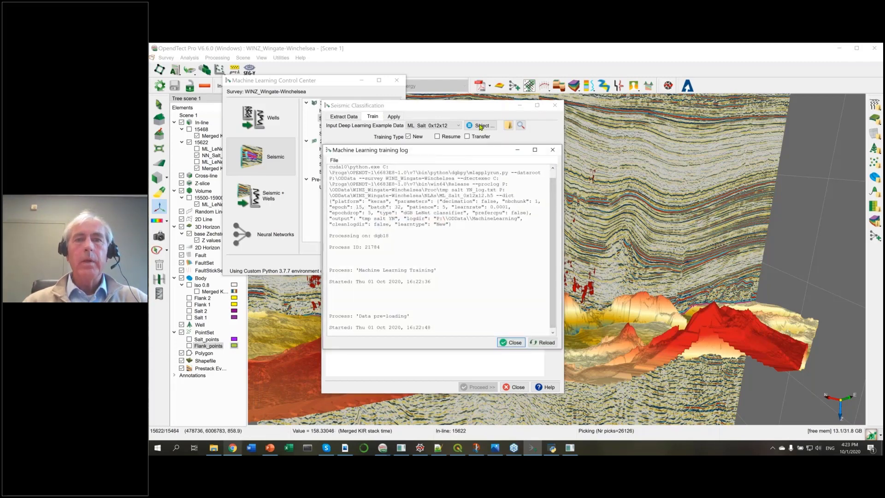
{"action": "left_click_drag", "start_coordinate": [470, 155], "coordinate": [703, 114]}
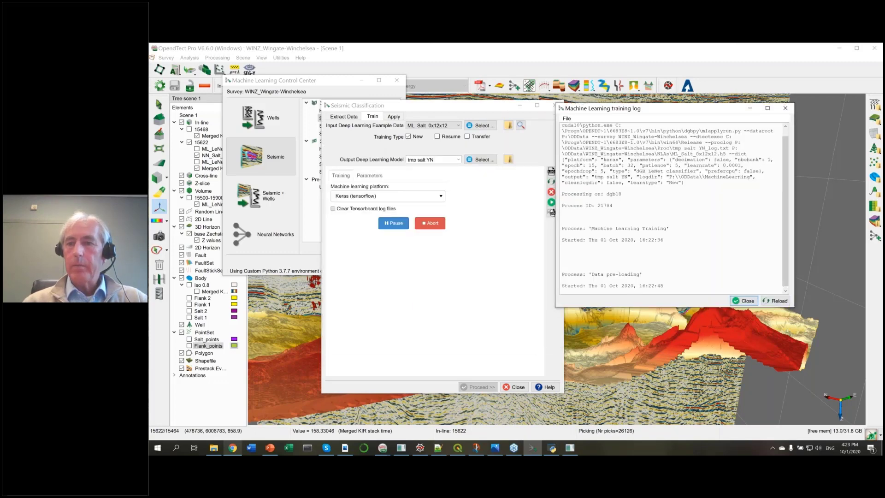
{"action": "left_click_drag", "start_coordinate": [797, 327], "coordinate": [816, 373]}
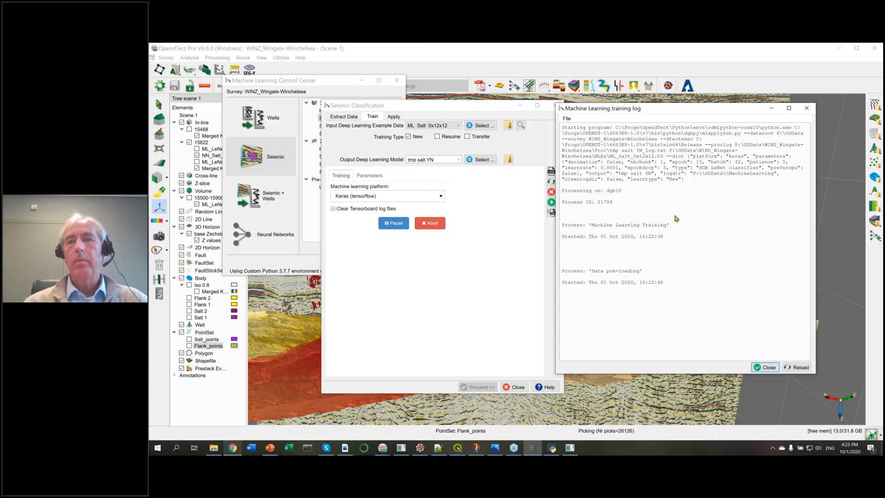
Reload the training log and compare its accuracy with TensorBoard's accuracy and loss charts
{"action": "left_click", "coordinate": [798, 368]}
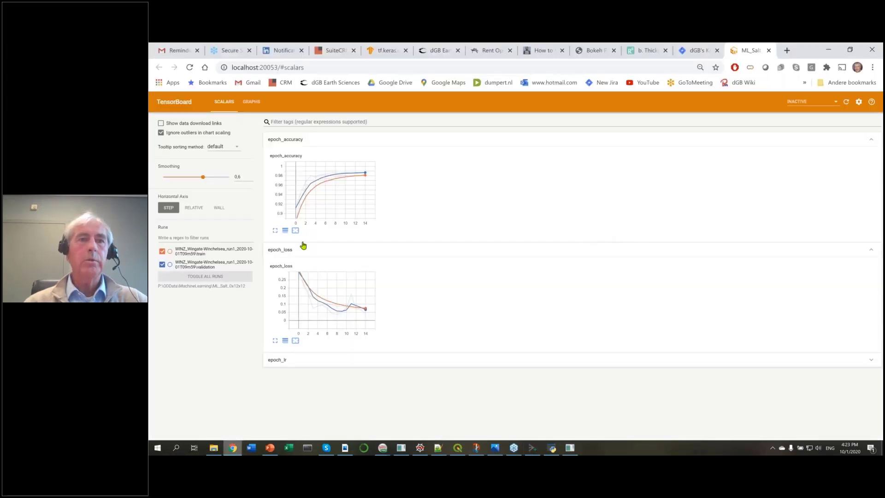
{"action": "mouse_move", "coordinate": [381, 176]}
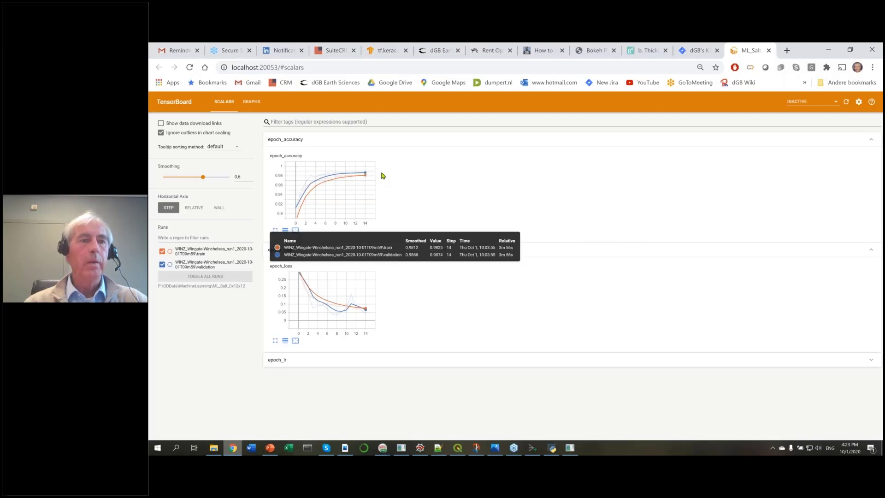
{"action": "left_click", "coordinate": [827, 51]}
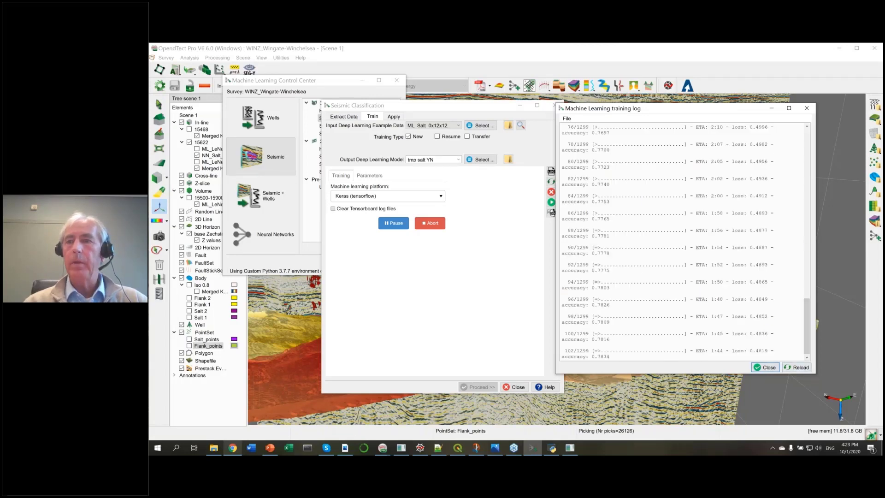
{"action": "left_click_drag", "start_coordinate": [817, 245], "coordinate": [864, 245]}
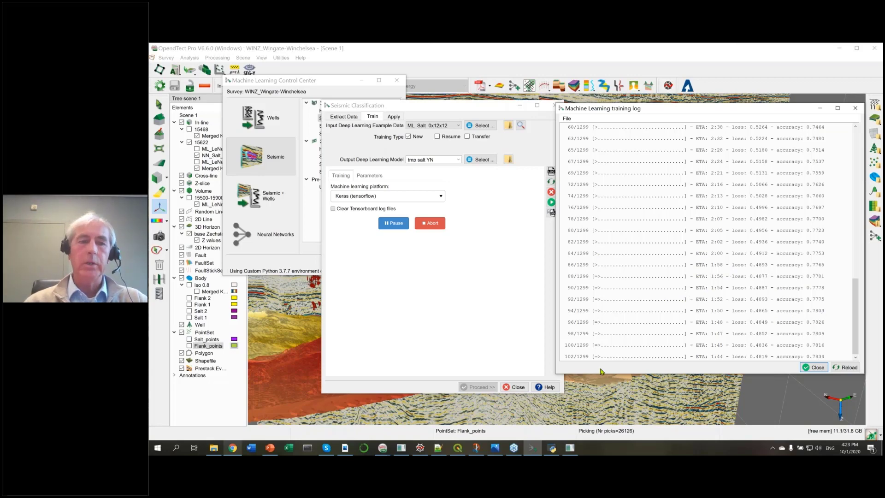
{"action": "left_click", "coordinate": [232, 449]}
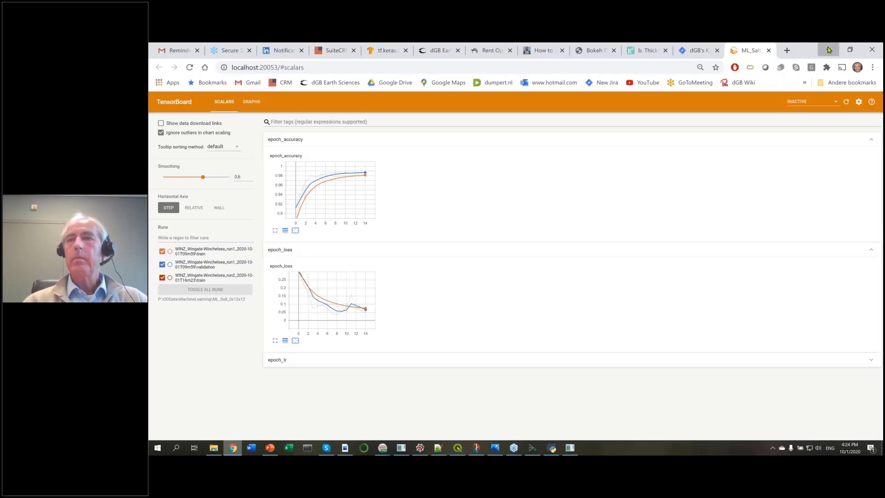
{"action": "left_click", "coordinate": [829, 50]}
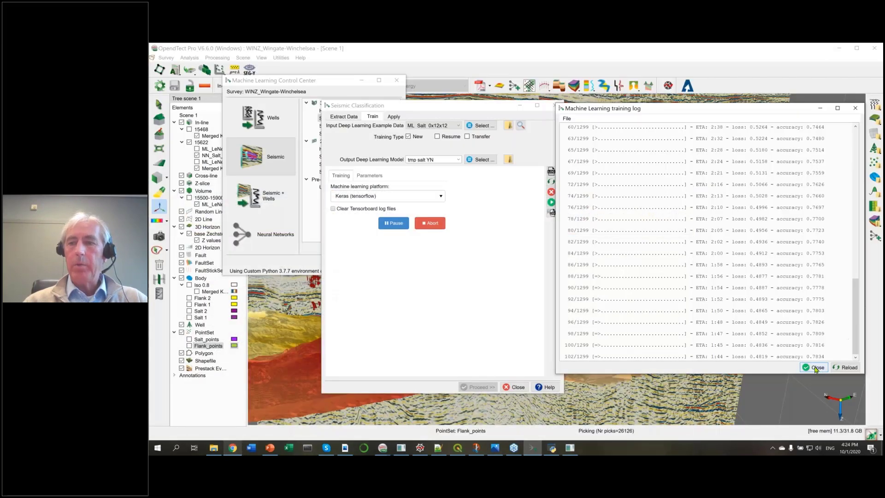
Close the finished training log and pick ML_LeNet_Salt_YN_0x12x12 on the Apply tab
{"action": "left_click", "coordinate": [813, 366]}
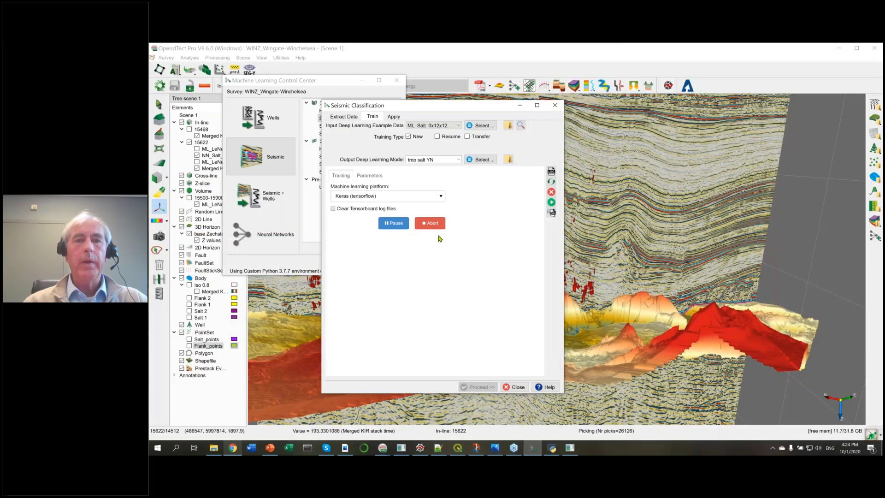
{"action": "left_click", "coordinate": [429, 222]}
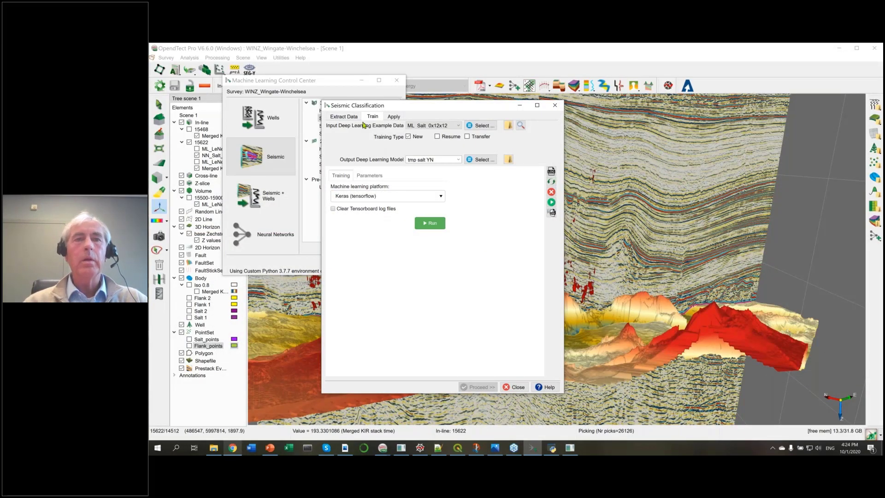
{"action": "left_click", "coordinate": [395, 118]}
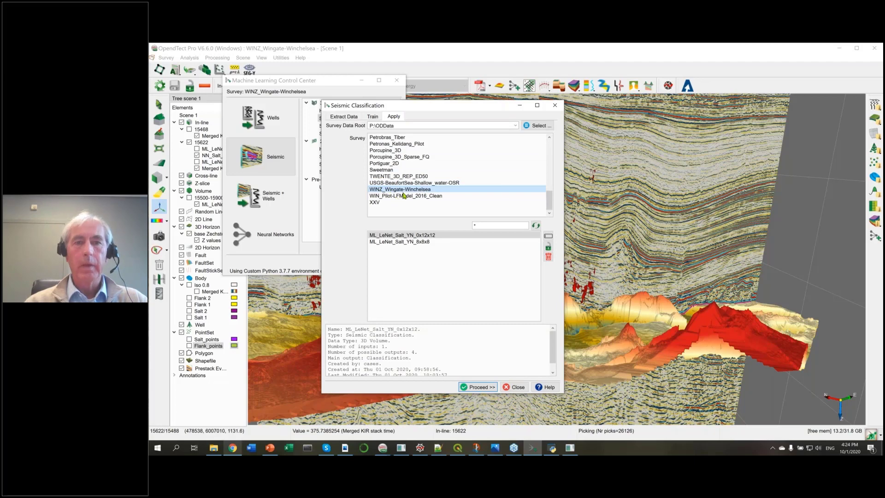
{"action": "left_click", "coordinate": [392, 236]}
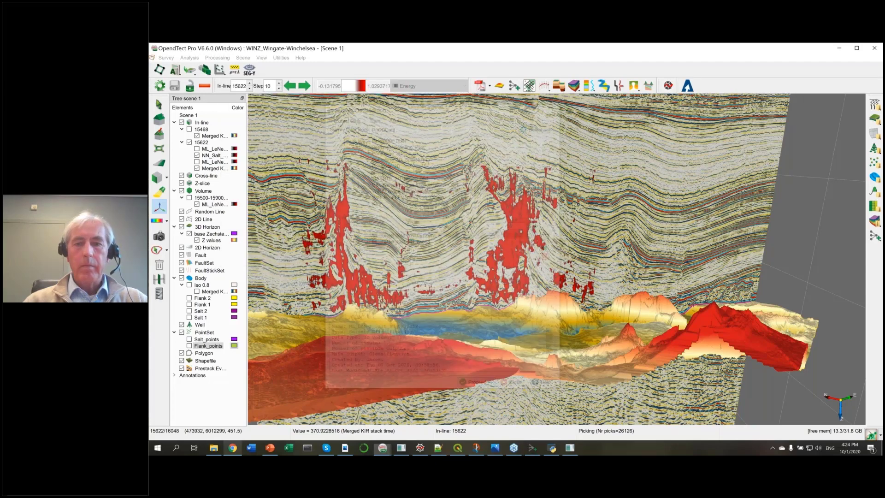
Restrict LeNet application to the saved 'subvolume 2 around salt domes', output Salt, and close
{"action": "left_click", "coordinate": [532, 450]}
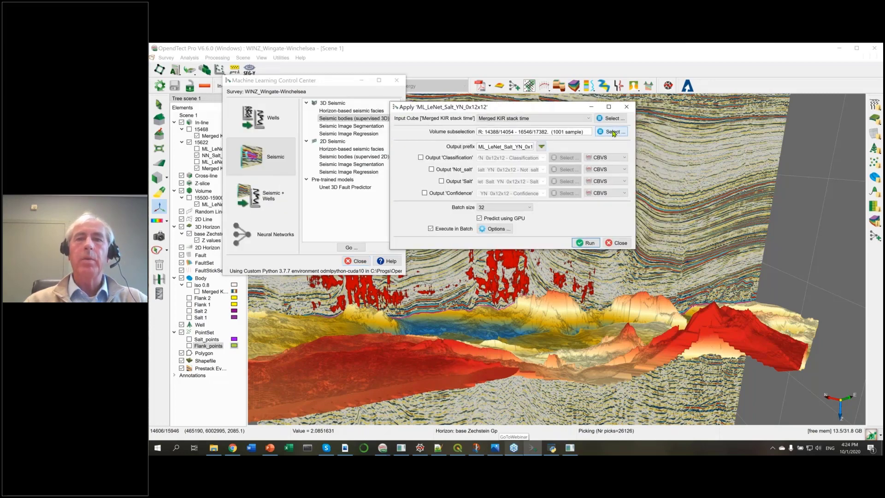
{"action": "left_click", "coordinate": [613, 132]}
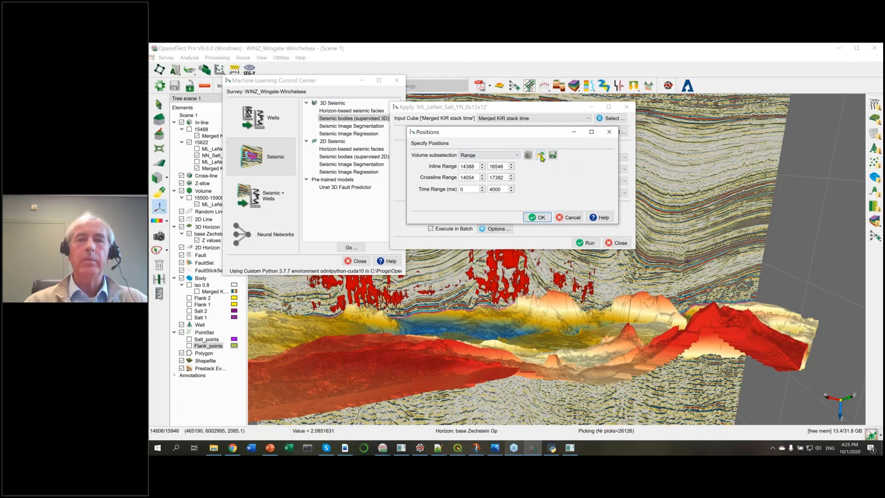
{"action": "left_click", "coordinate": [541, 157]}
{"action": "left_click", "coordinate": [495, 167]}
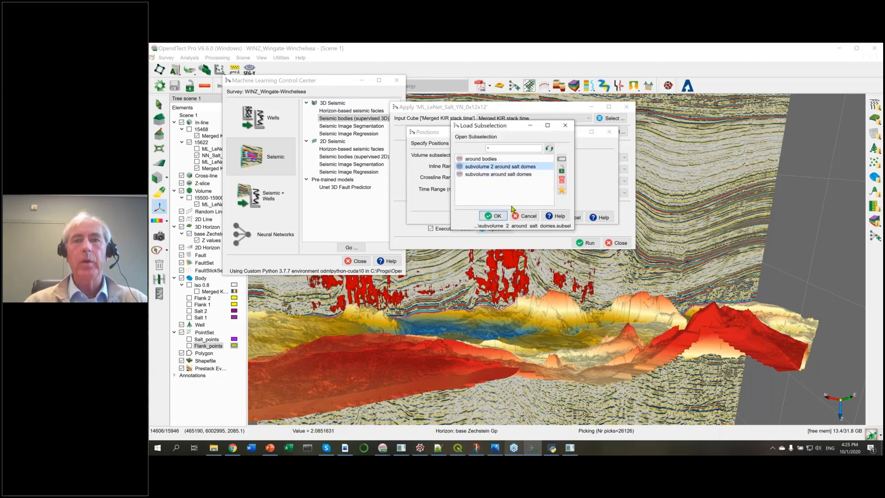
{"action": "left_click", "coordinate": [492, 217]}
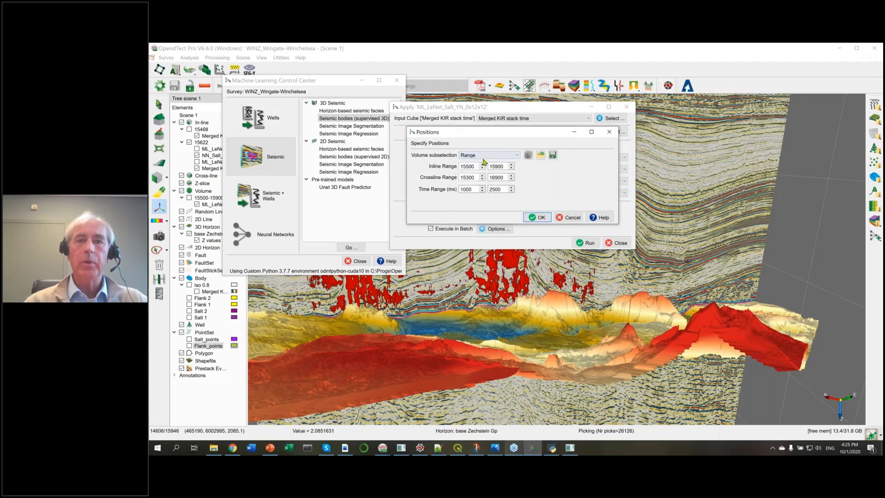
{"action": "left_click", "coordinate": [539, 218]}
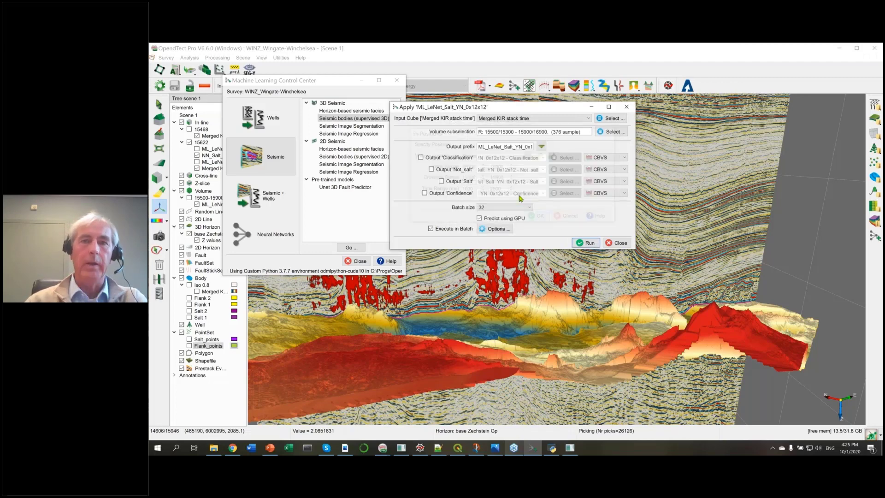
{"action": "left_click", "coordinate": [441, 181]}
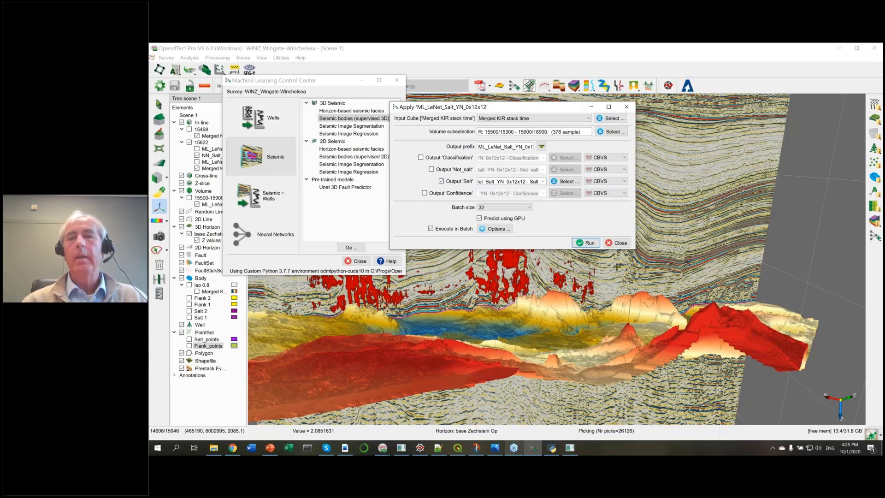
{"action": "left_click", "coordinate": [619, 243]}
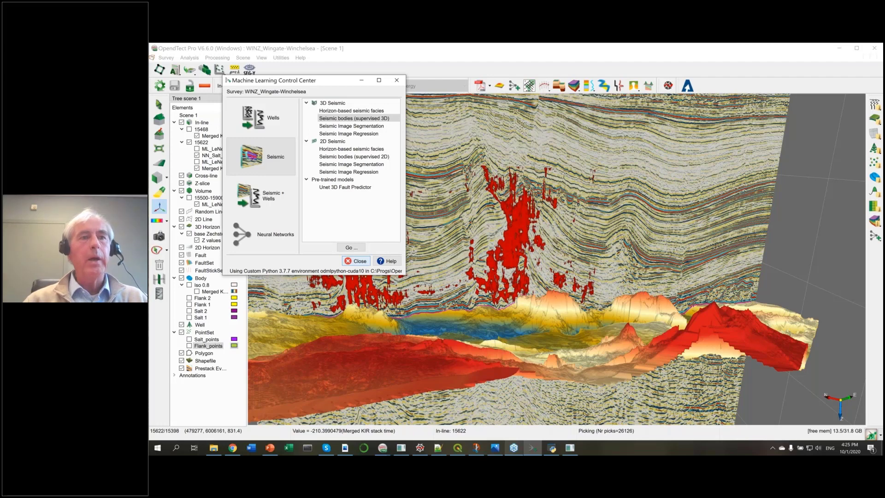
Compare the NN_Salt and ML_LeNet overlays on in-line 15622, leaving both hidden
{"action": "left_click", "coordinate": [356, 261]}
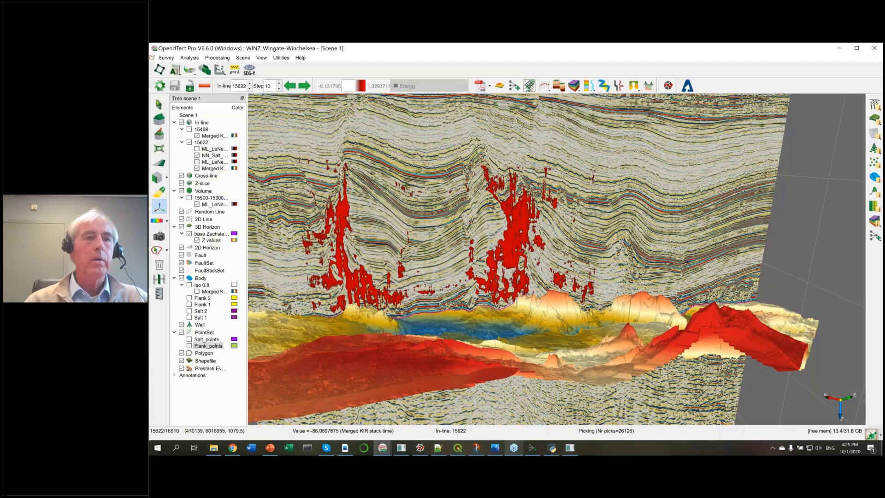
{"action": "left_click", "coordinate": [197, 155]}
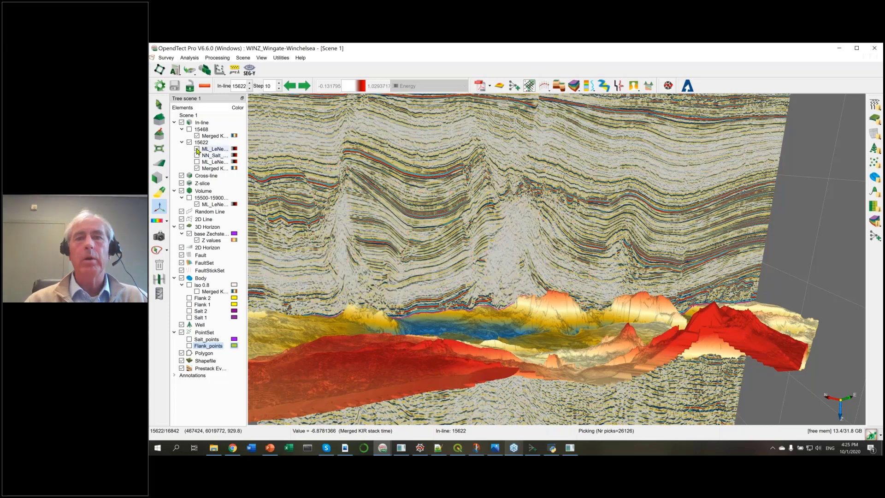
{"action": "left_click", "coordinate": [197, 155]}
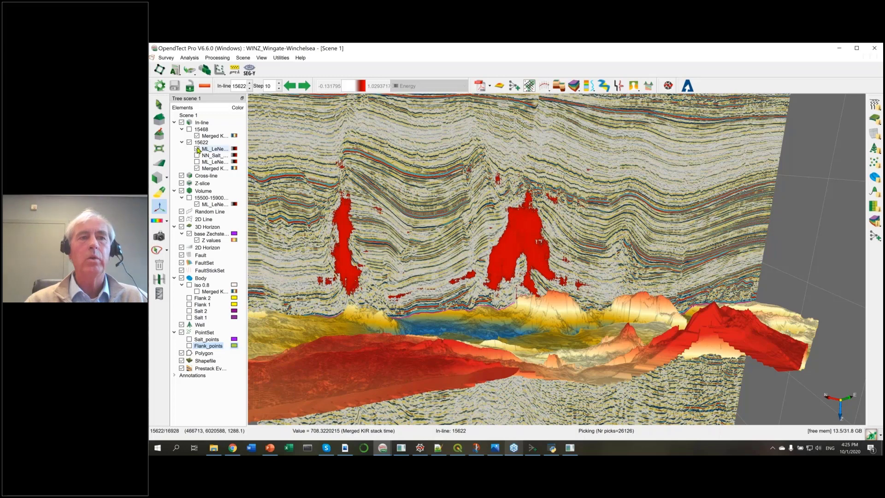
{"action": "left_click", "coordinate": [198, 150]}
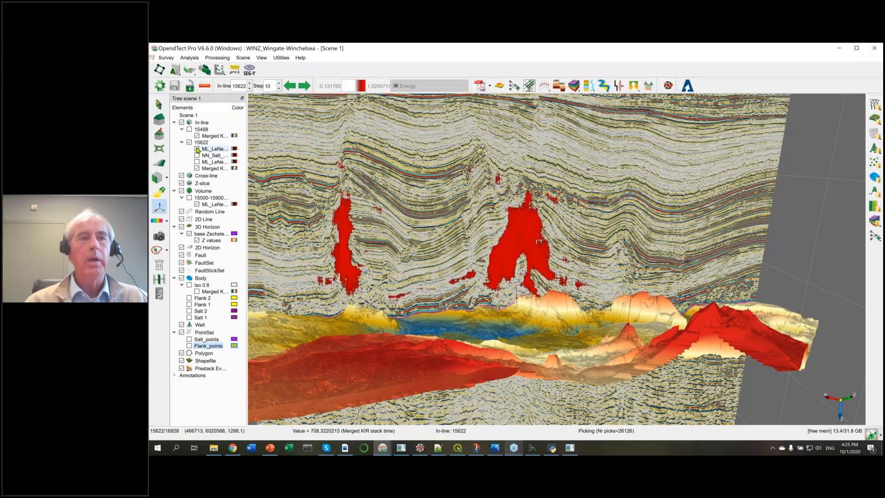
{"action": "left_click", "coordinate": [198, 150]}
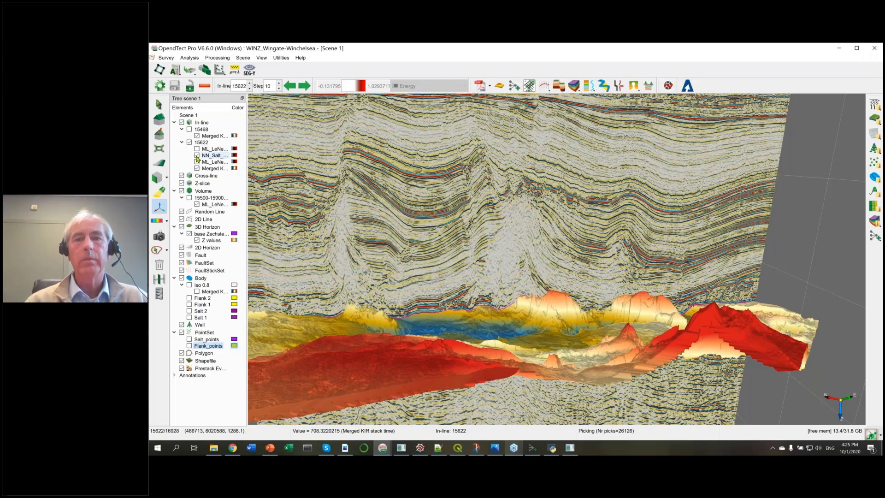
{"action": "left_click", "coordinate": [197, 155]}
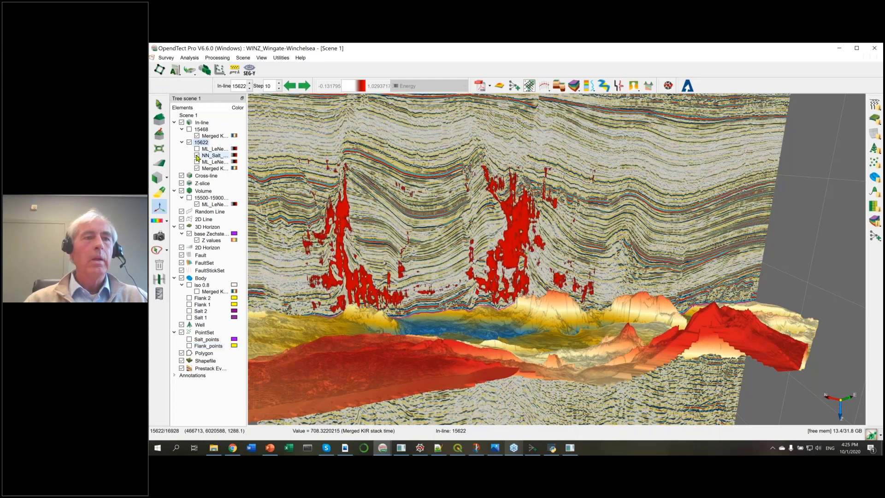
{"action": "left_click", "coordinate": [197, 156]}
{"action": "left_click", "coordinate": [191, 199]}
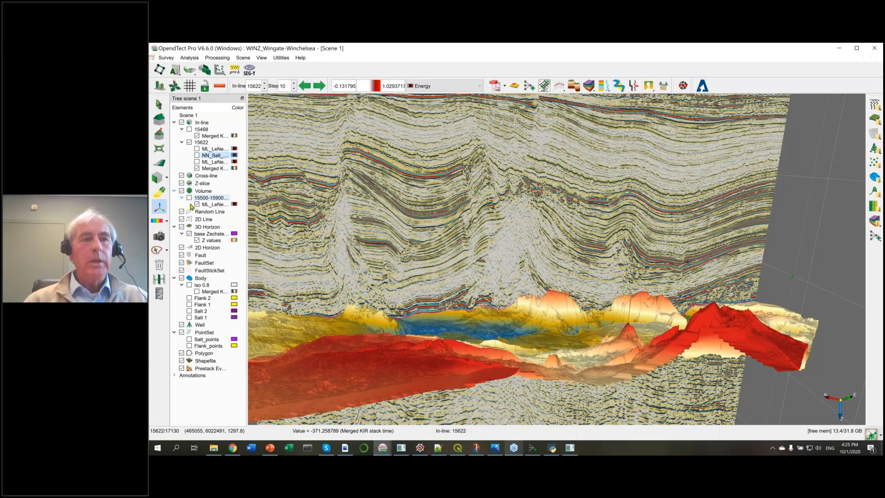
{"action": "left_click", "coordinate": [189, 198]}
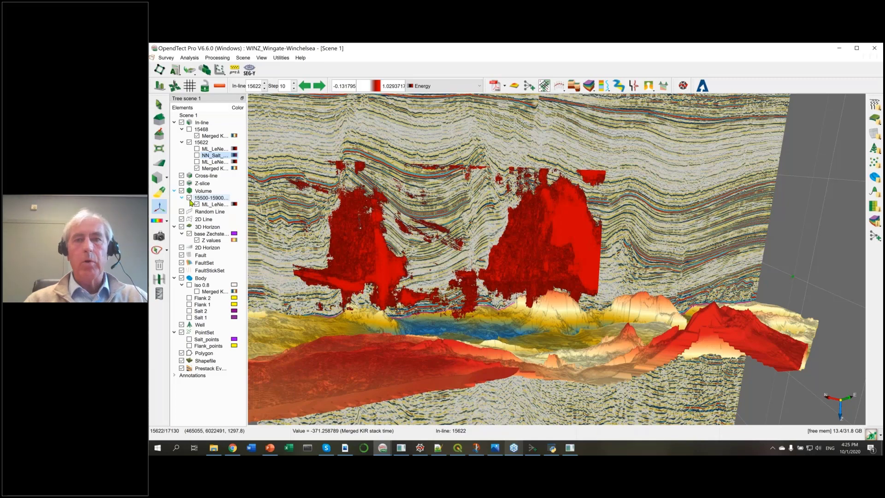
{"action": "mouse_move", "coordinate": [401, 207]}
{"action": "left_mouse_down"}
{"action": "mouse_move", "coordinate": [437, 209]}
{"action": "mouse_move", "coordinate": [562, 151]}
{"action": "left_mouse_up"}
{"action": "scroll", "coordinate": [437, 210], "scroll_direction": "down", "scroll_amount": 3}
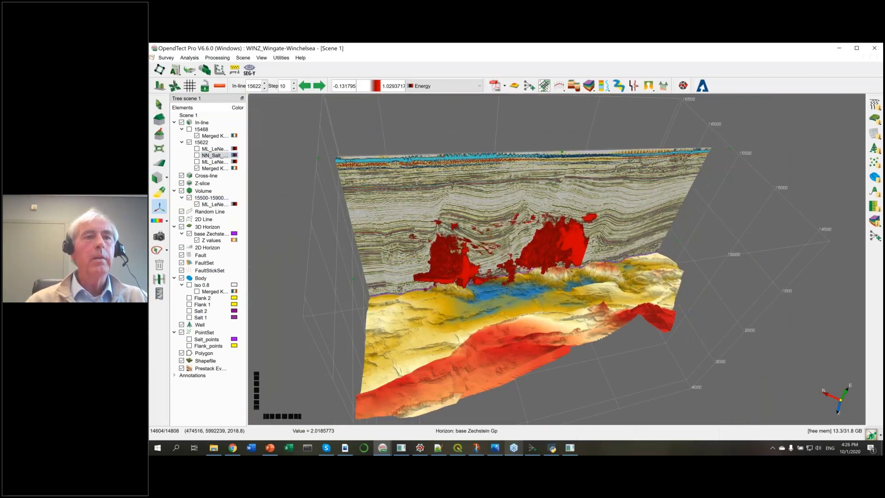
{"action": "left_click", "coordinate": [189, 142]}
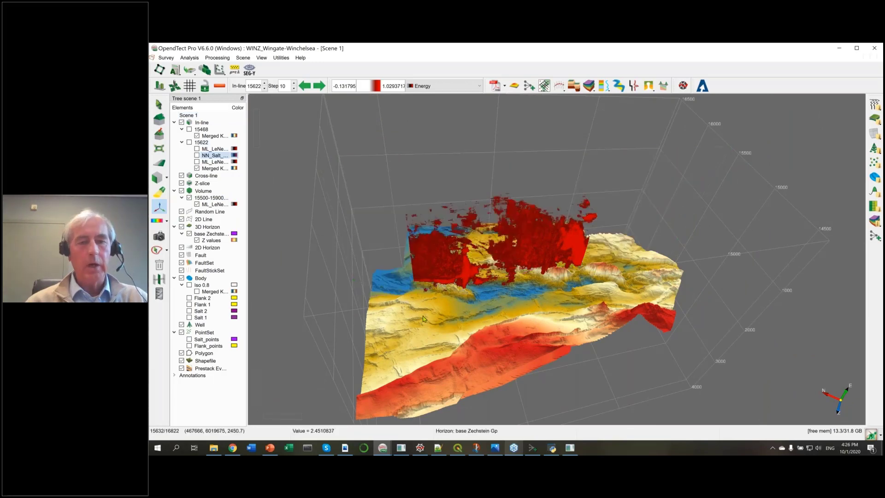
{"action": "mouse_move", "coordinate": [423, 318]}
{"action": "left_mouse_down"}
{"action": "mouse_move", "coordinate": [506, 299]}
{"action": "mouse_move", "coordinate": [522, 228]}
{"action": "left_mouse_up"}
{"action": "scroll", "coordinate": [522, 228], "scroll_direction": "up", "scroll_amount": 2}
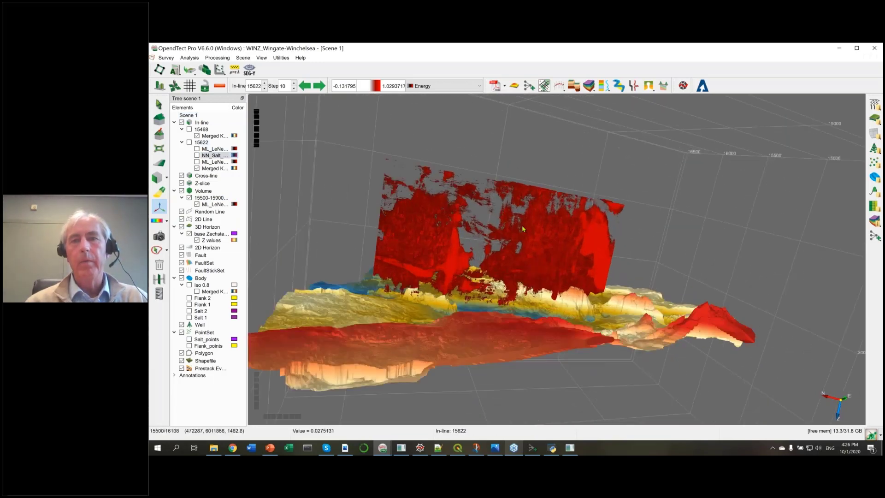
{"action": "scroll", "coordinate": [523, 228], "scroll_direction": "up", "scroll_amount": 2}
{"action": "scroll", "coordinate": [576, 282], "scroll_direction": "up", "scroll_amount": 2}
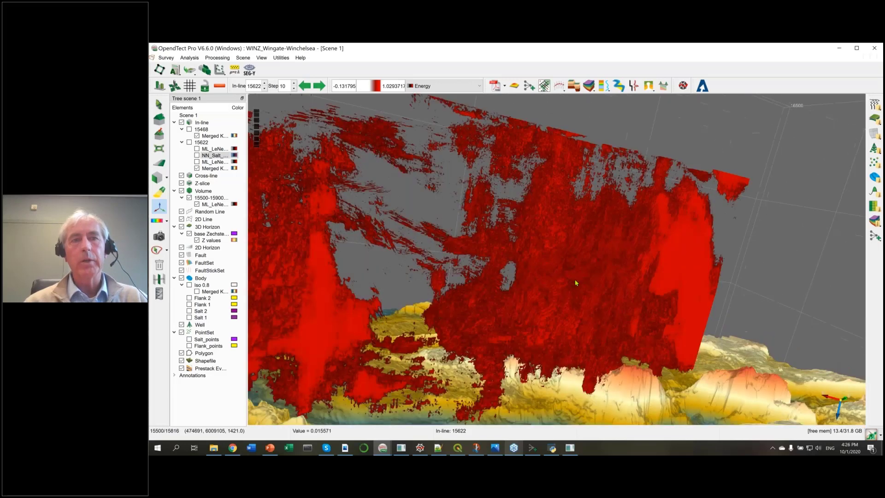
{"action": "mouse_move", "coordinate": [576, 283]}
{"action": "left_mouse_down"}
{"action": "mouse_move", "coordinate": [382, 291]}
{"action": "mouse_move", "coordinate": [619, 258]}
{"action": "mouse_move", "coordinate": [498, 326]}
{"action": "mouse_move", "coordinate": [473, 388]}
{"action": "mouse_move", "coordinate": [671, 182]}
{"action": "mouse_move", "coordinate": [576, 272]}
{"action": "left_mouse_up"}
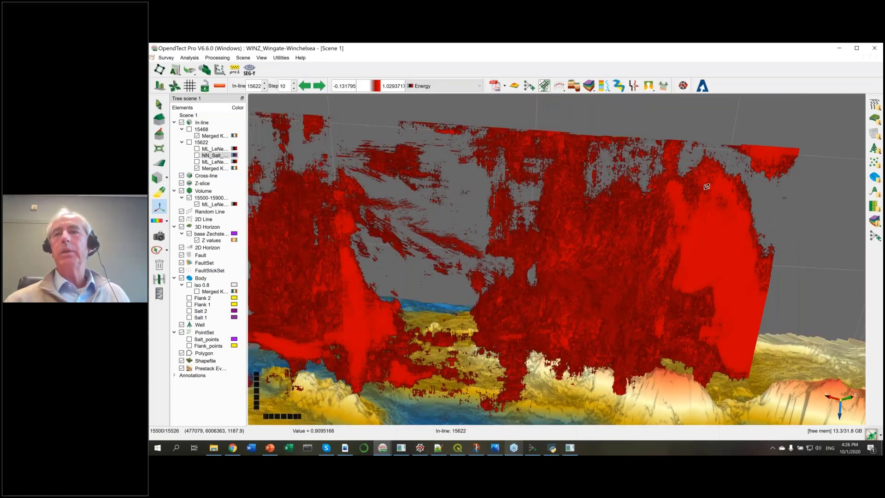